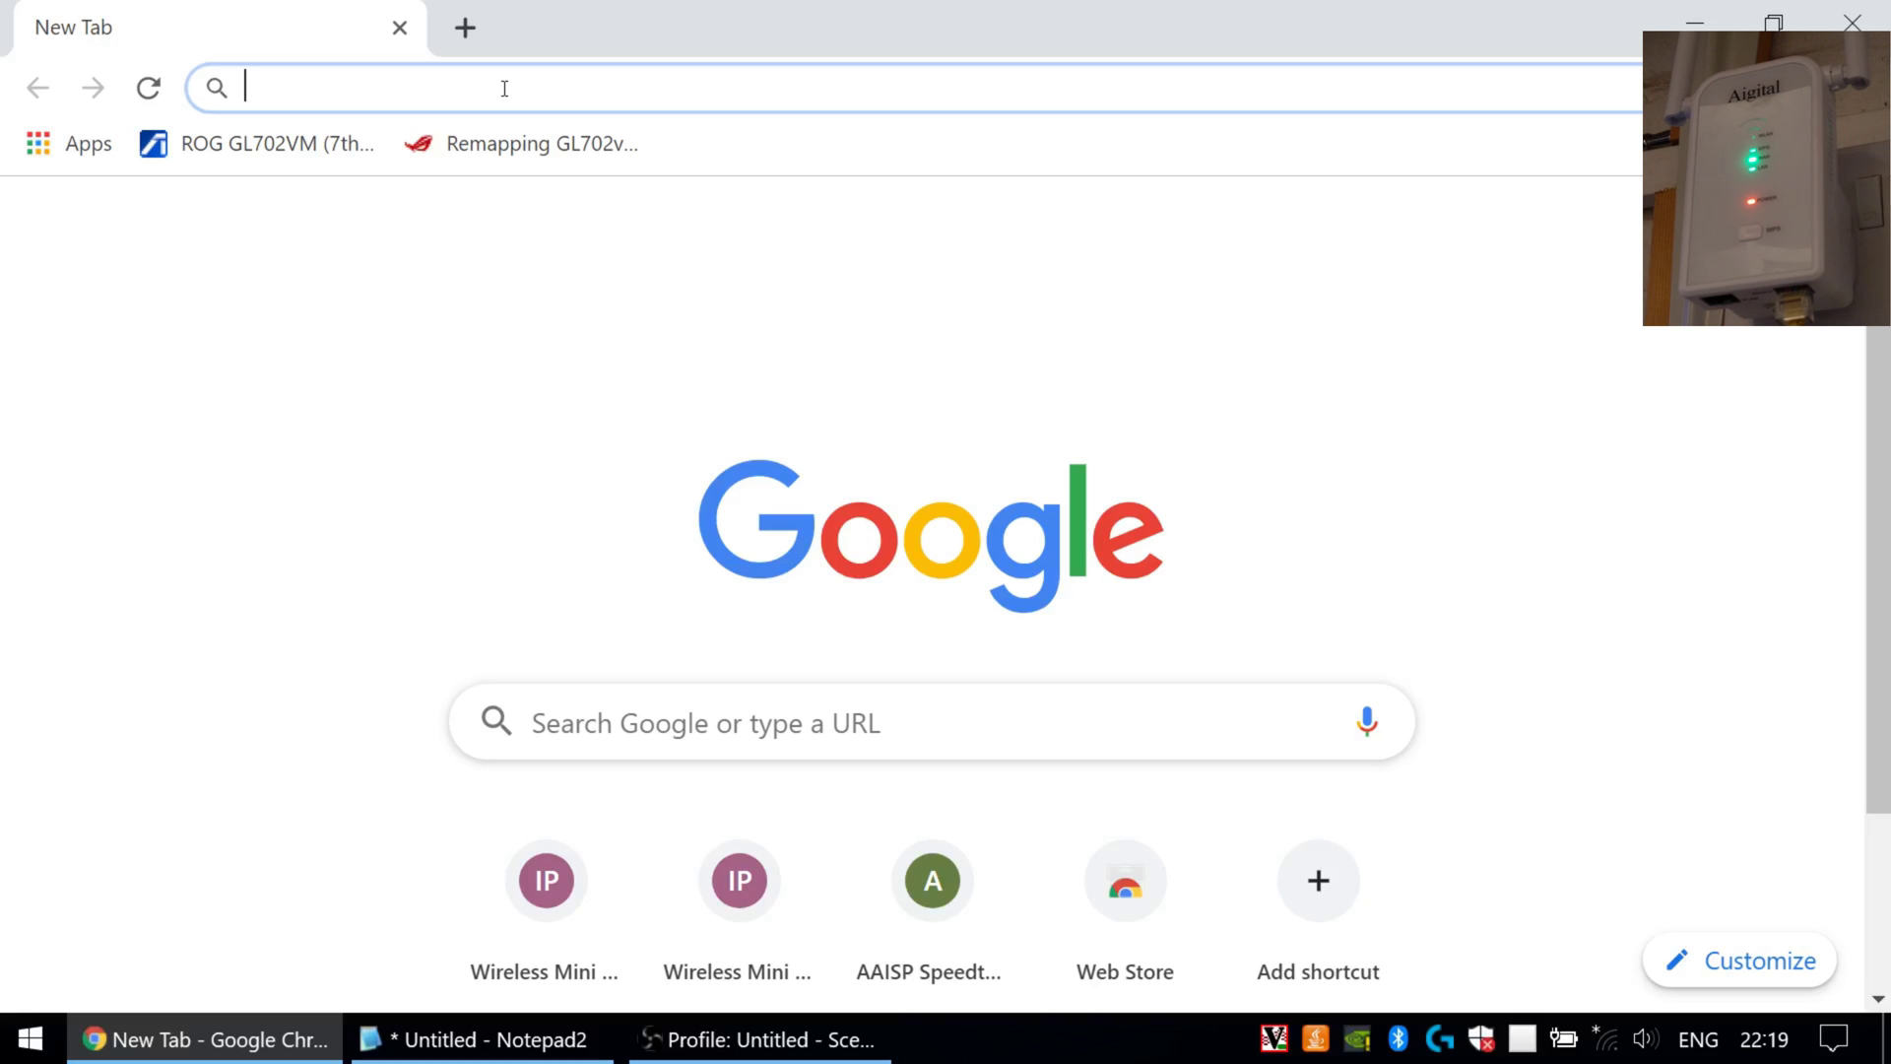
# Navigate Chrome to 192.168.10.253, which fails with ERR_ADDRESS_UNREACHABLE
pyautogui.write('192.168.10.253')
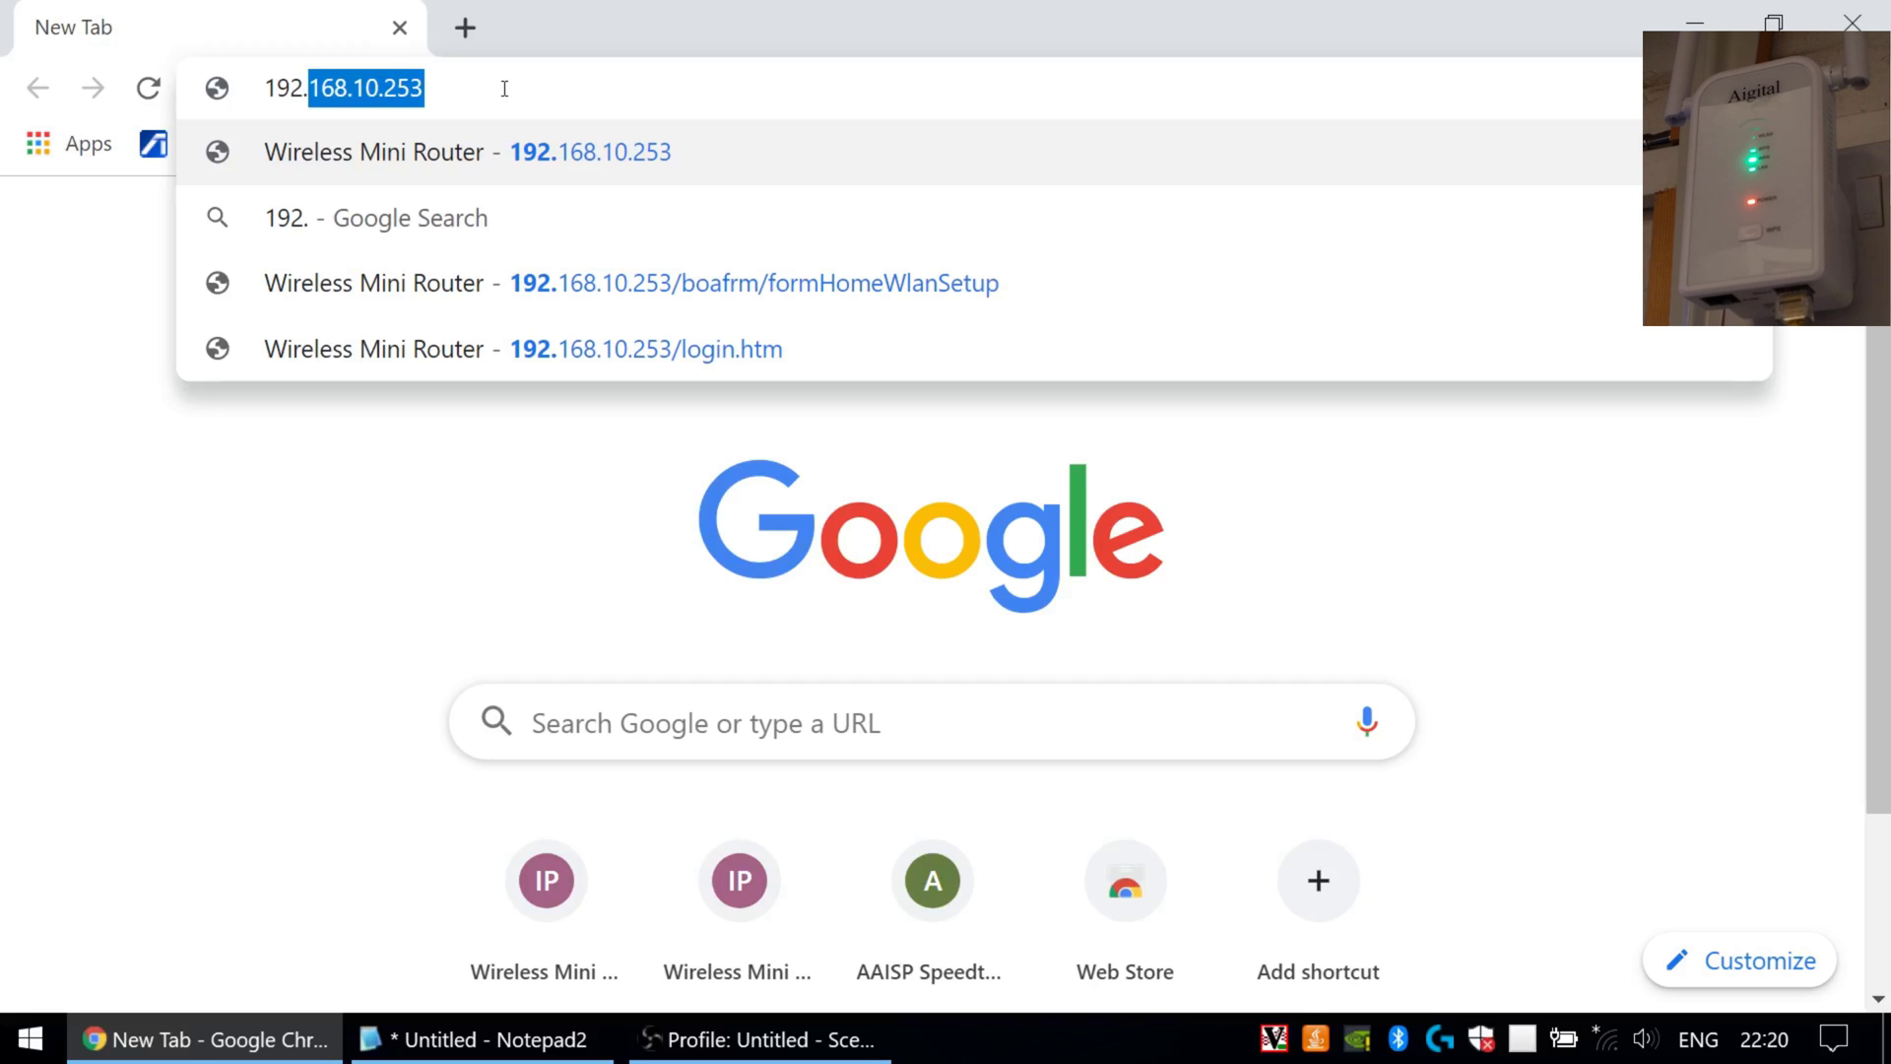
pyautogui.press('Return')
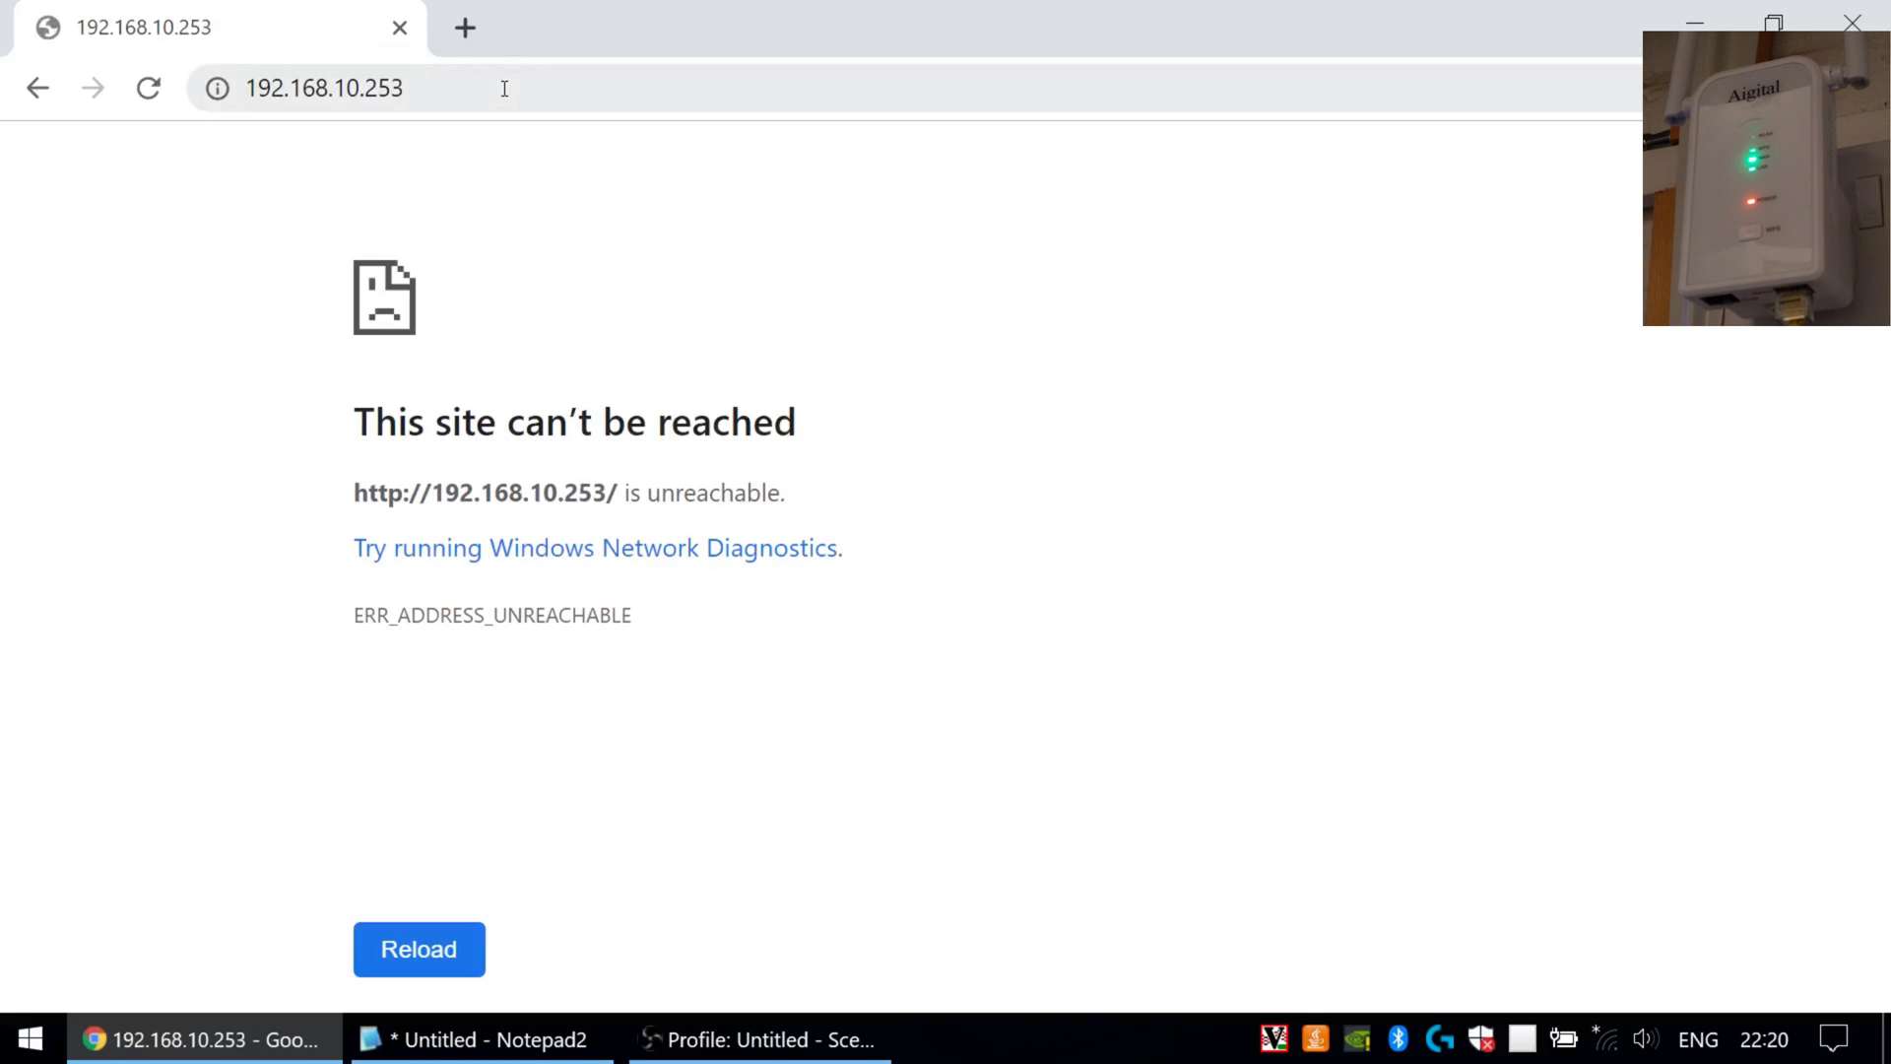
pyautogui.moveTo(621, 614); pyautogui.dragTo(295, 627)
pyautogui.click(829, 603)
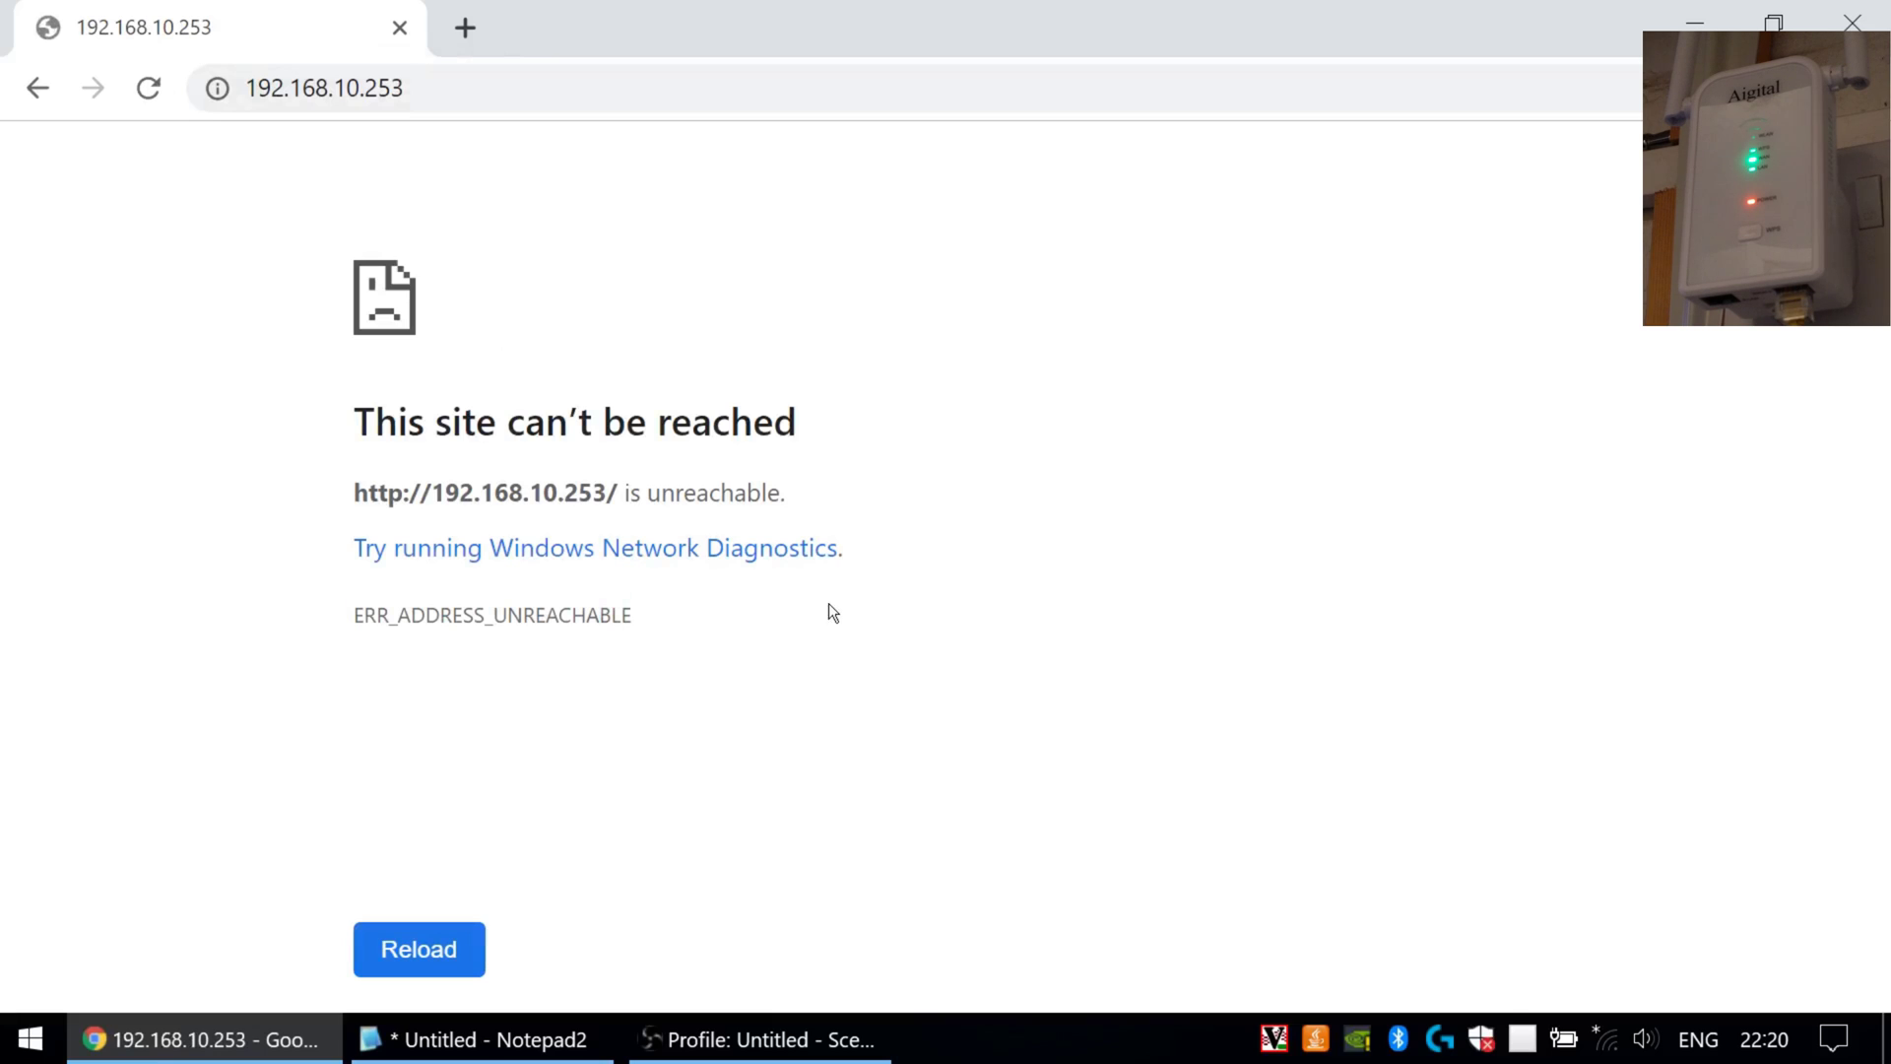
# Connect the PC to the open Wireless-N Wi-Fi network from the taskbar tray
pyautogui.click(1603, 1052)
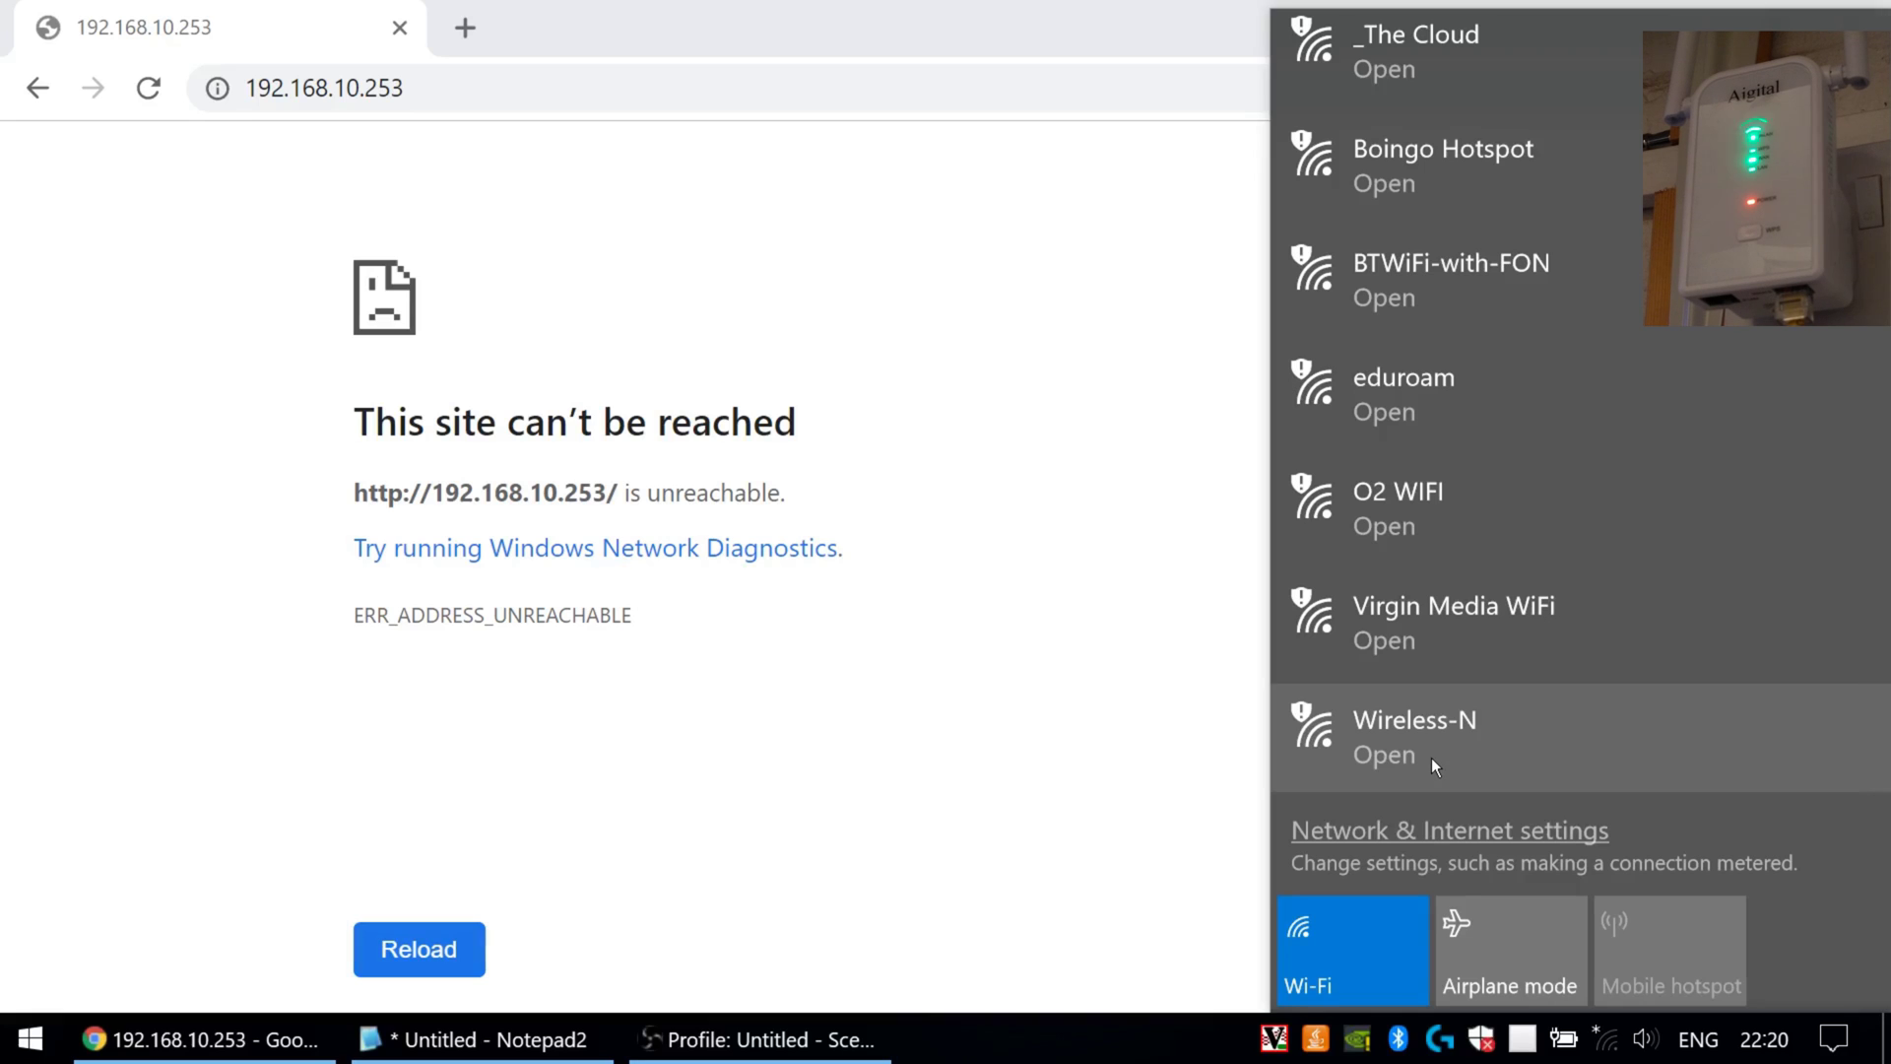
pyautogui.click(1422, 754)
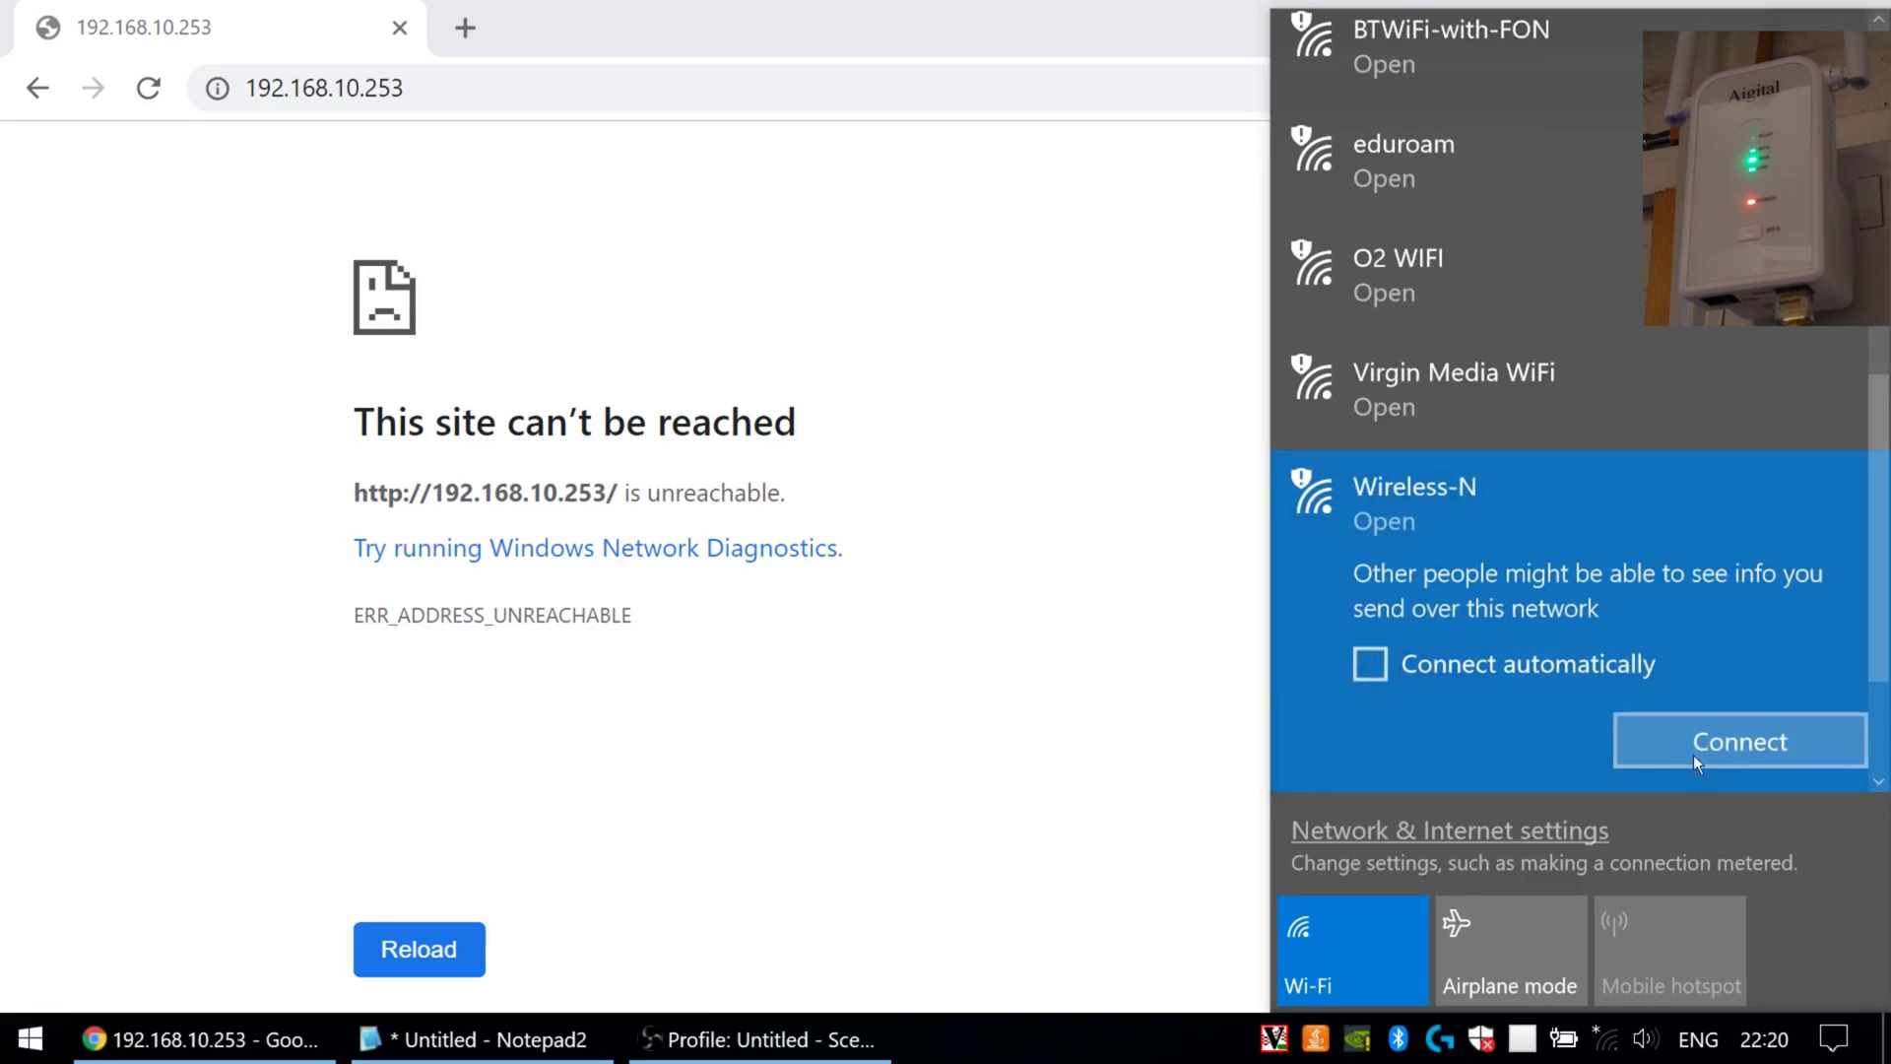
pyautogui.click(1658, 738)
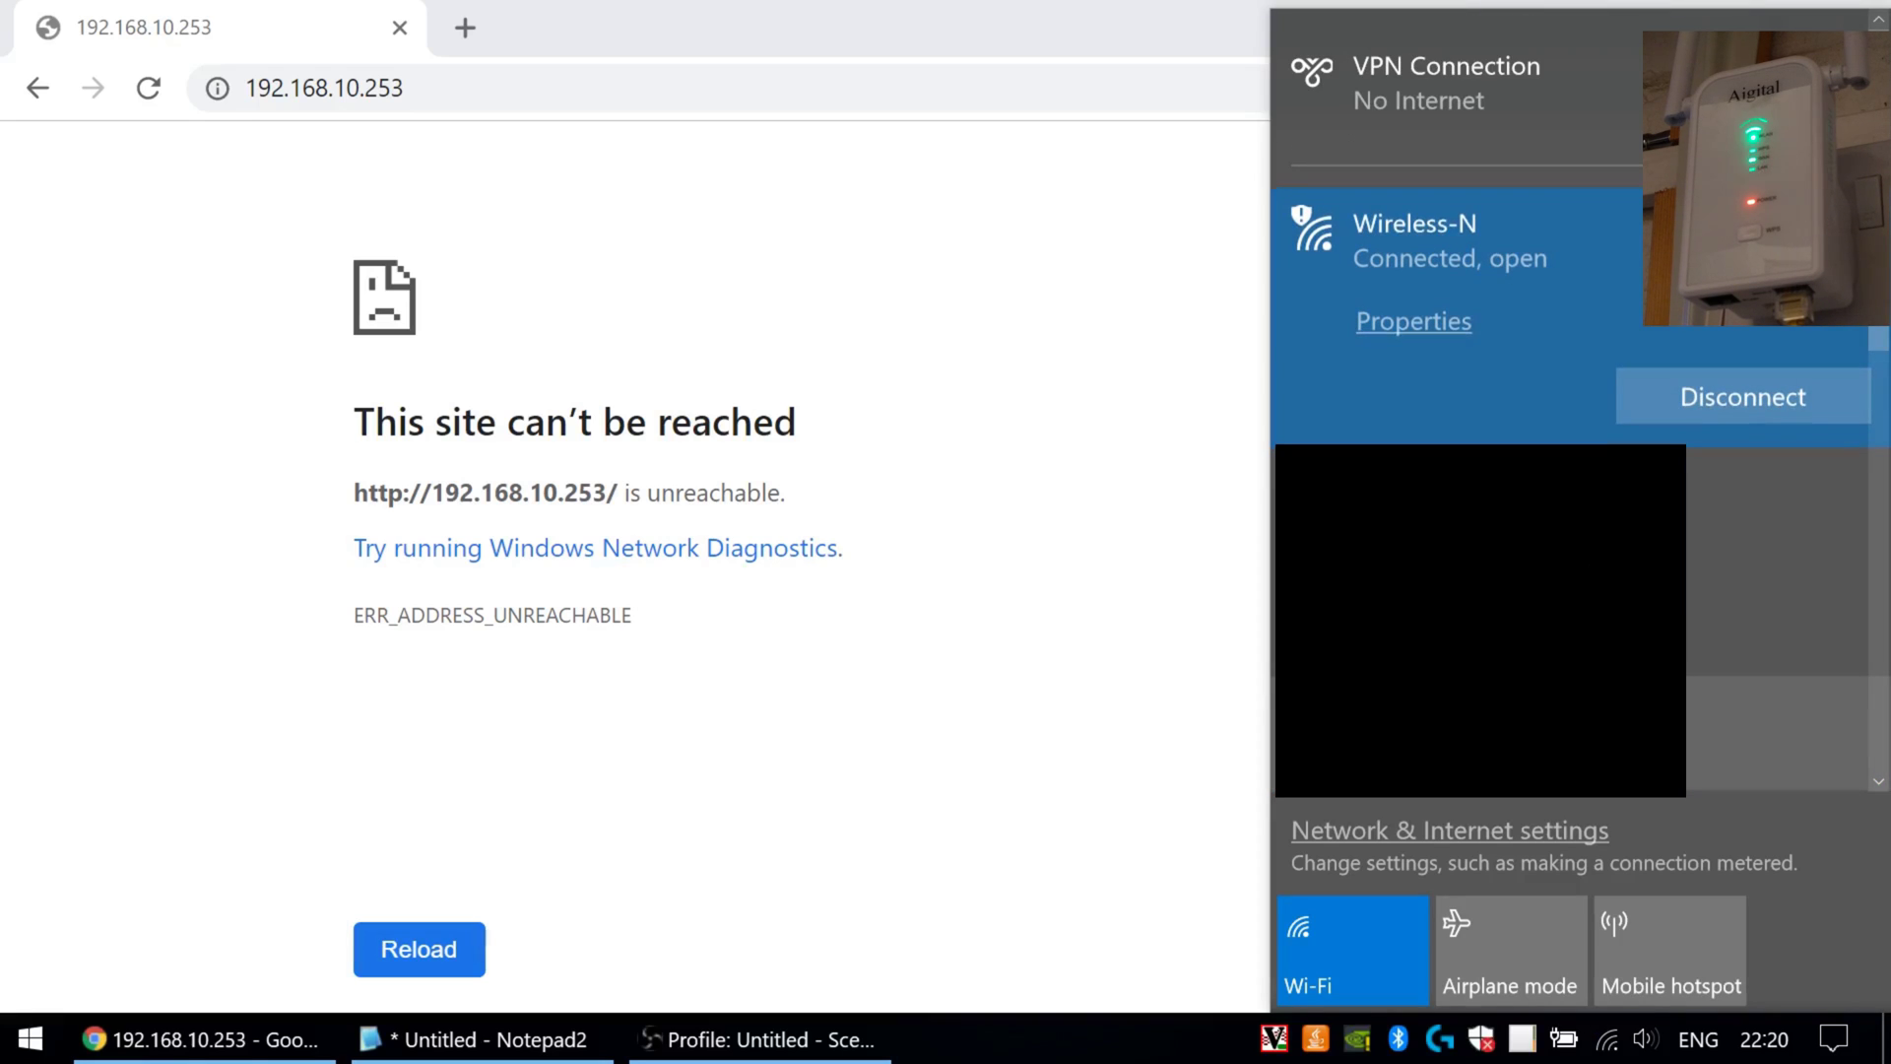
pyautogui.click(1147, 150)
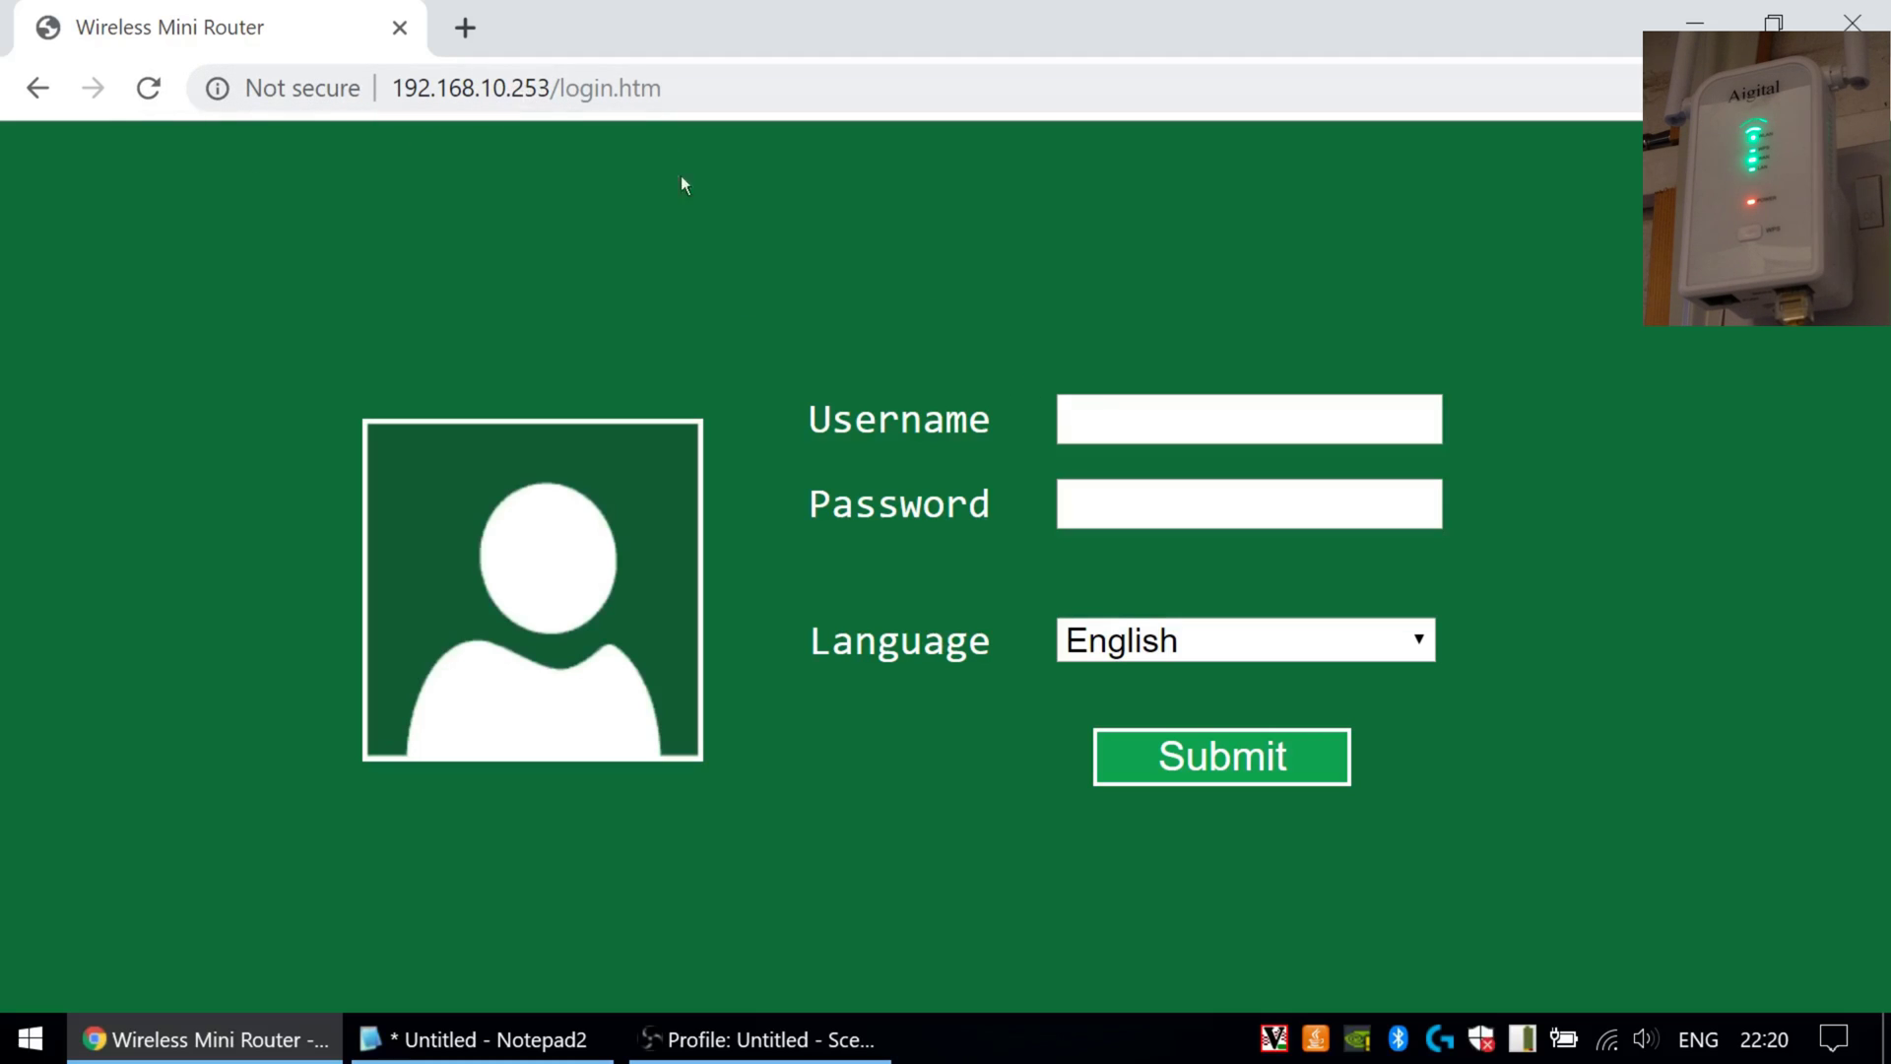
# Sign in to the router admin with the admin username and its password
pyautogui.click(1195, 411)
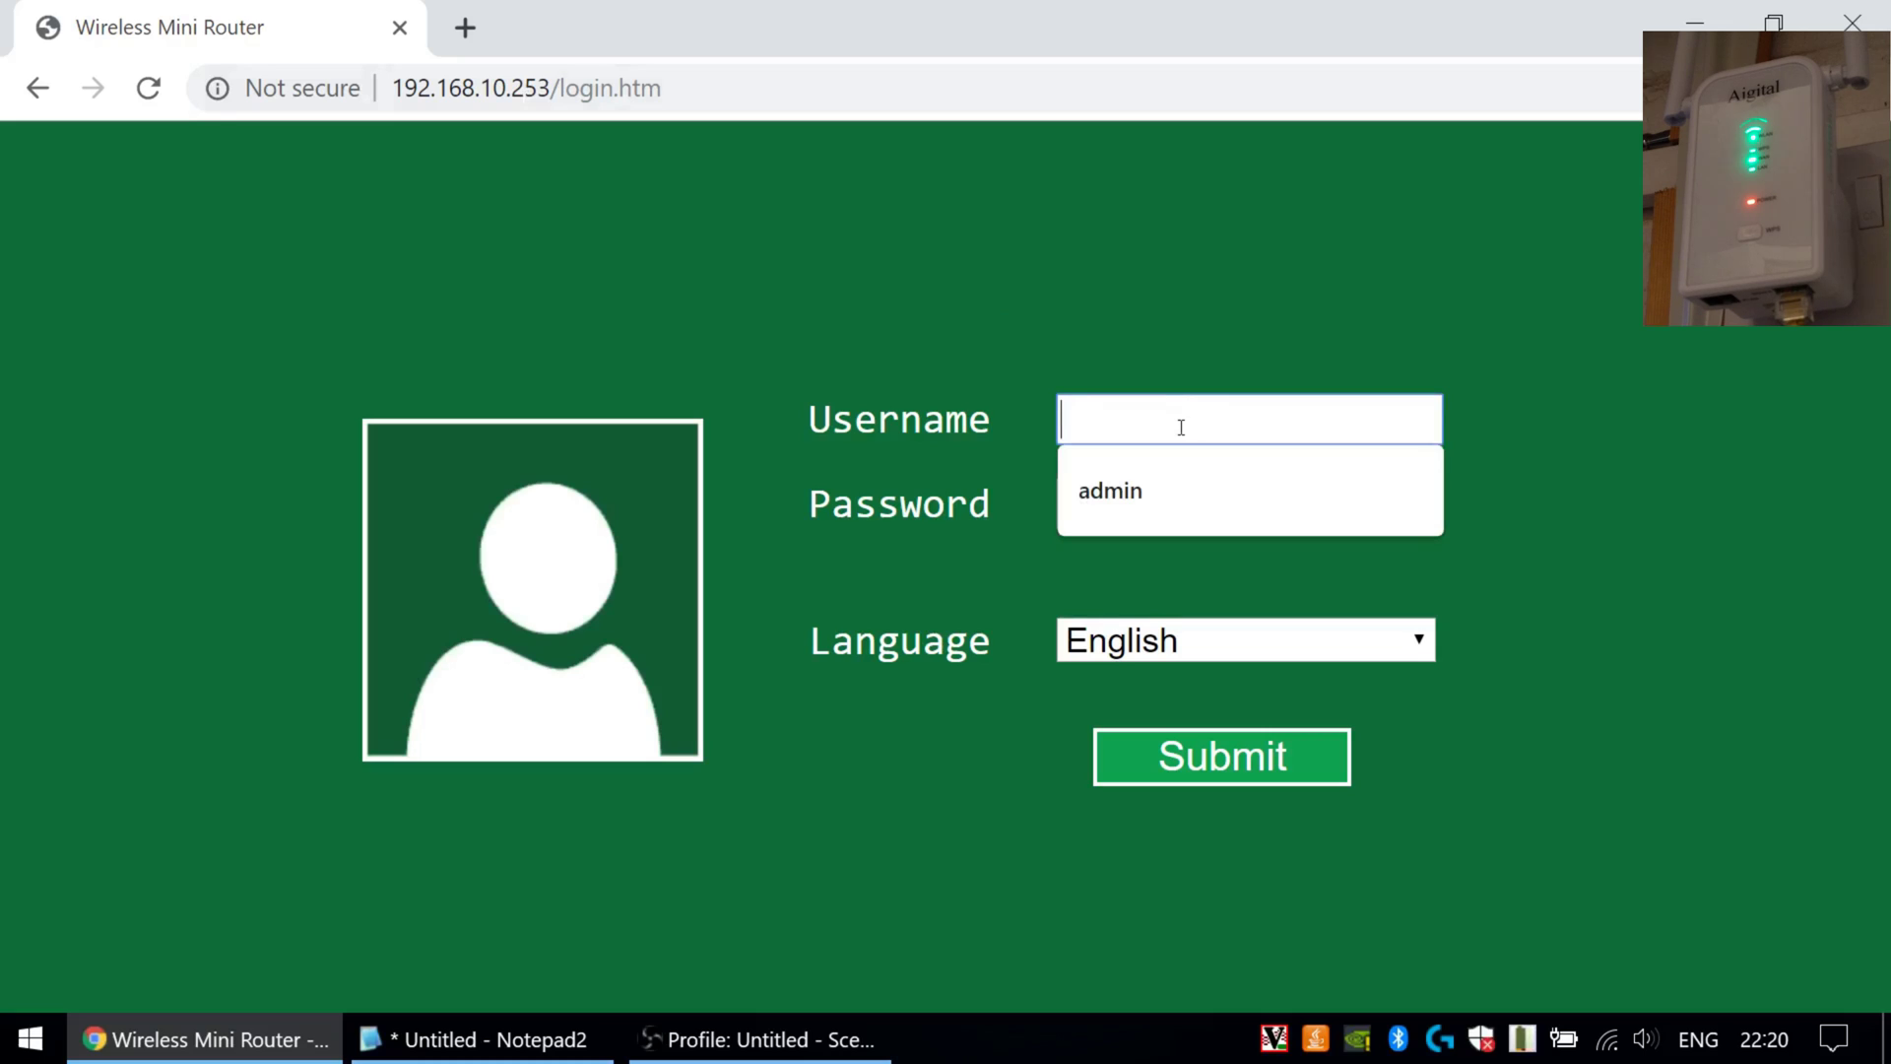
pyautogui.press('Tab')
pyautogui.click(1203, 767)
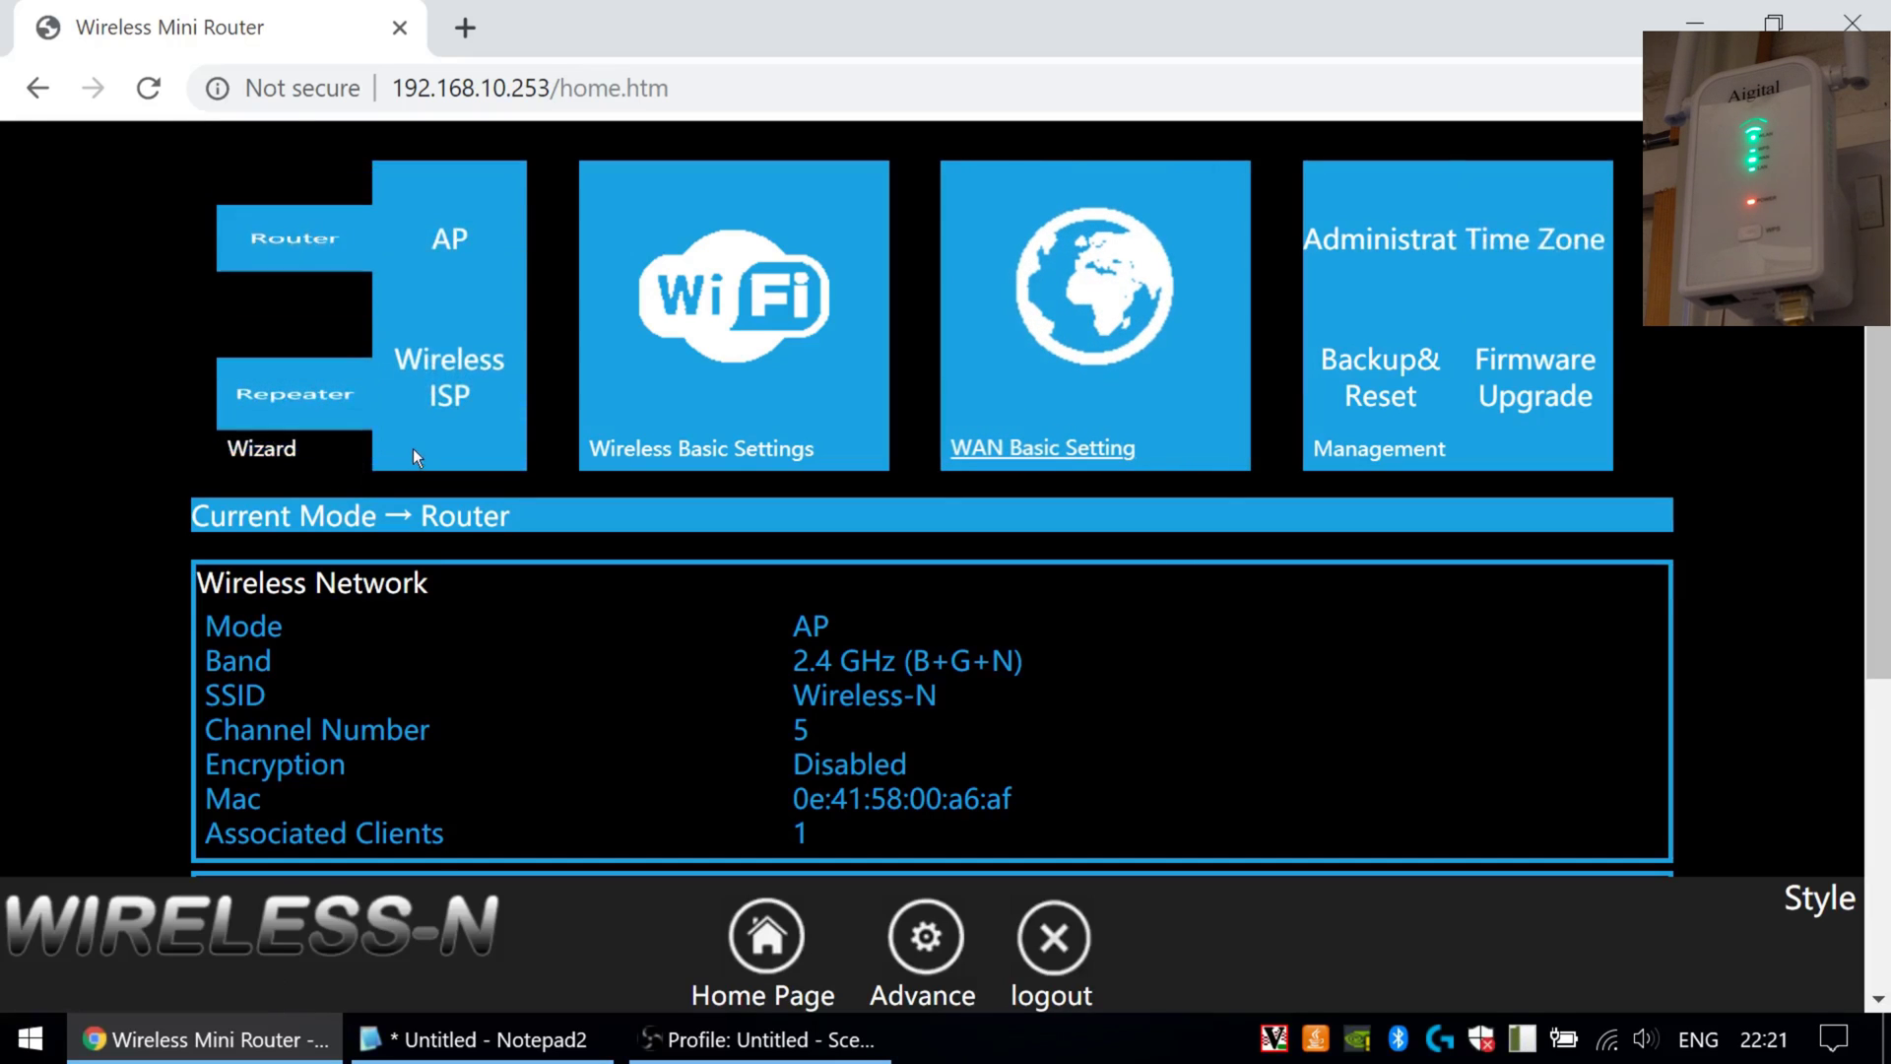
pyautogui.click(295, 237)
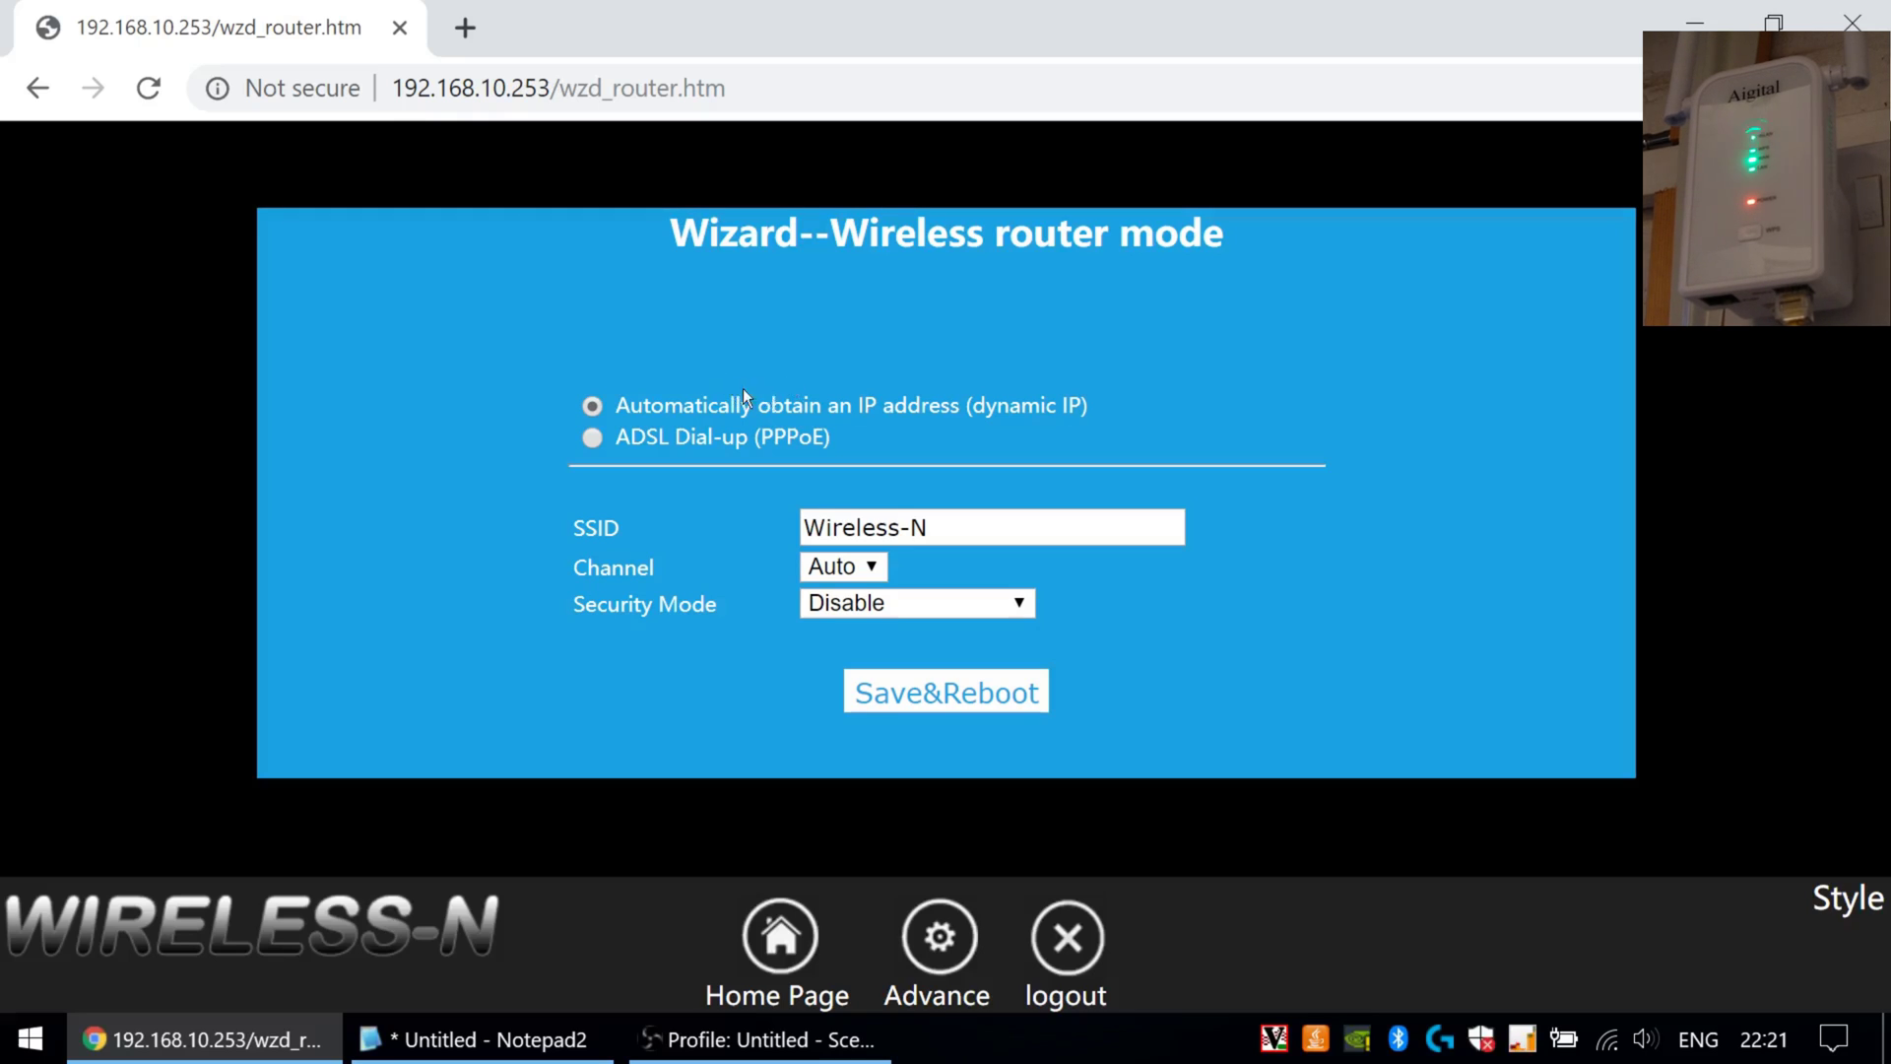
# Choose ADSL Dial-up (PPPoE) and fill in the suggested broadband user name
pyautogui.click(593, 436)
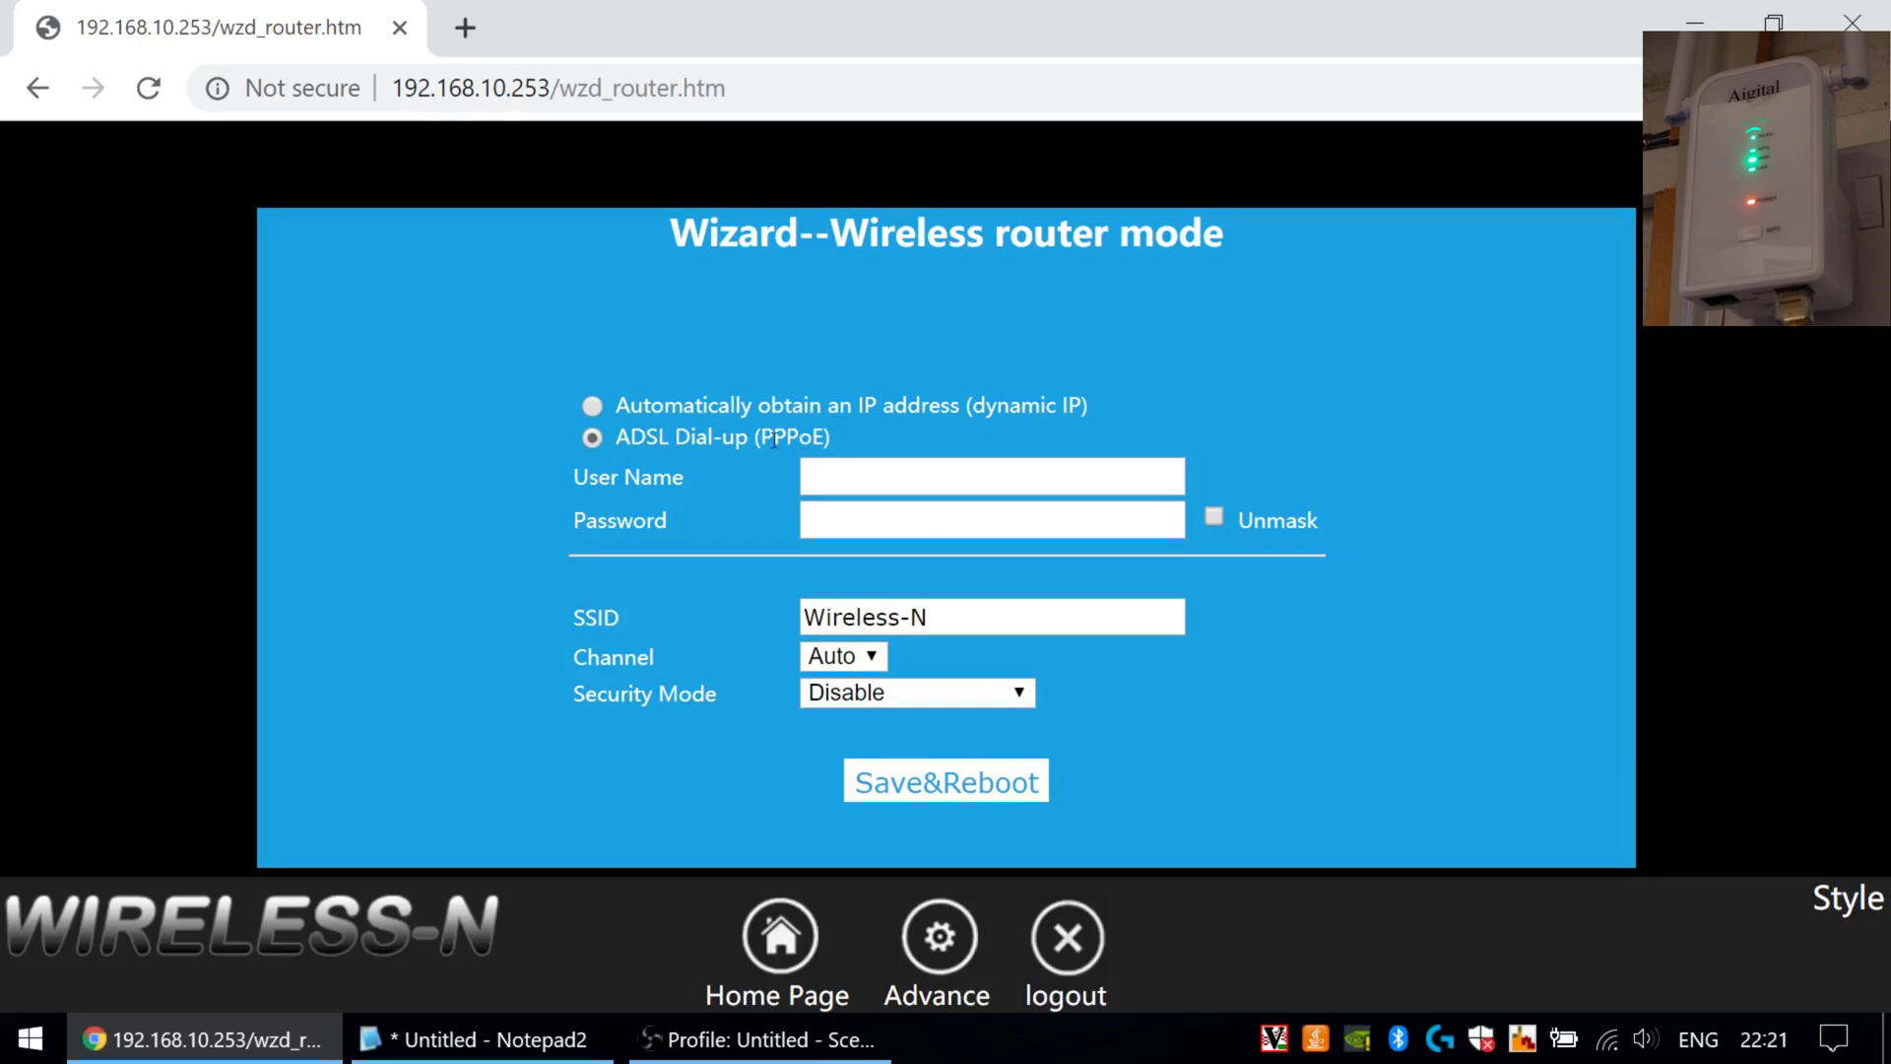
pyautogui.click(853, 478)
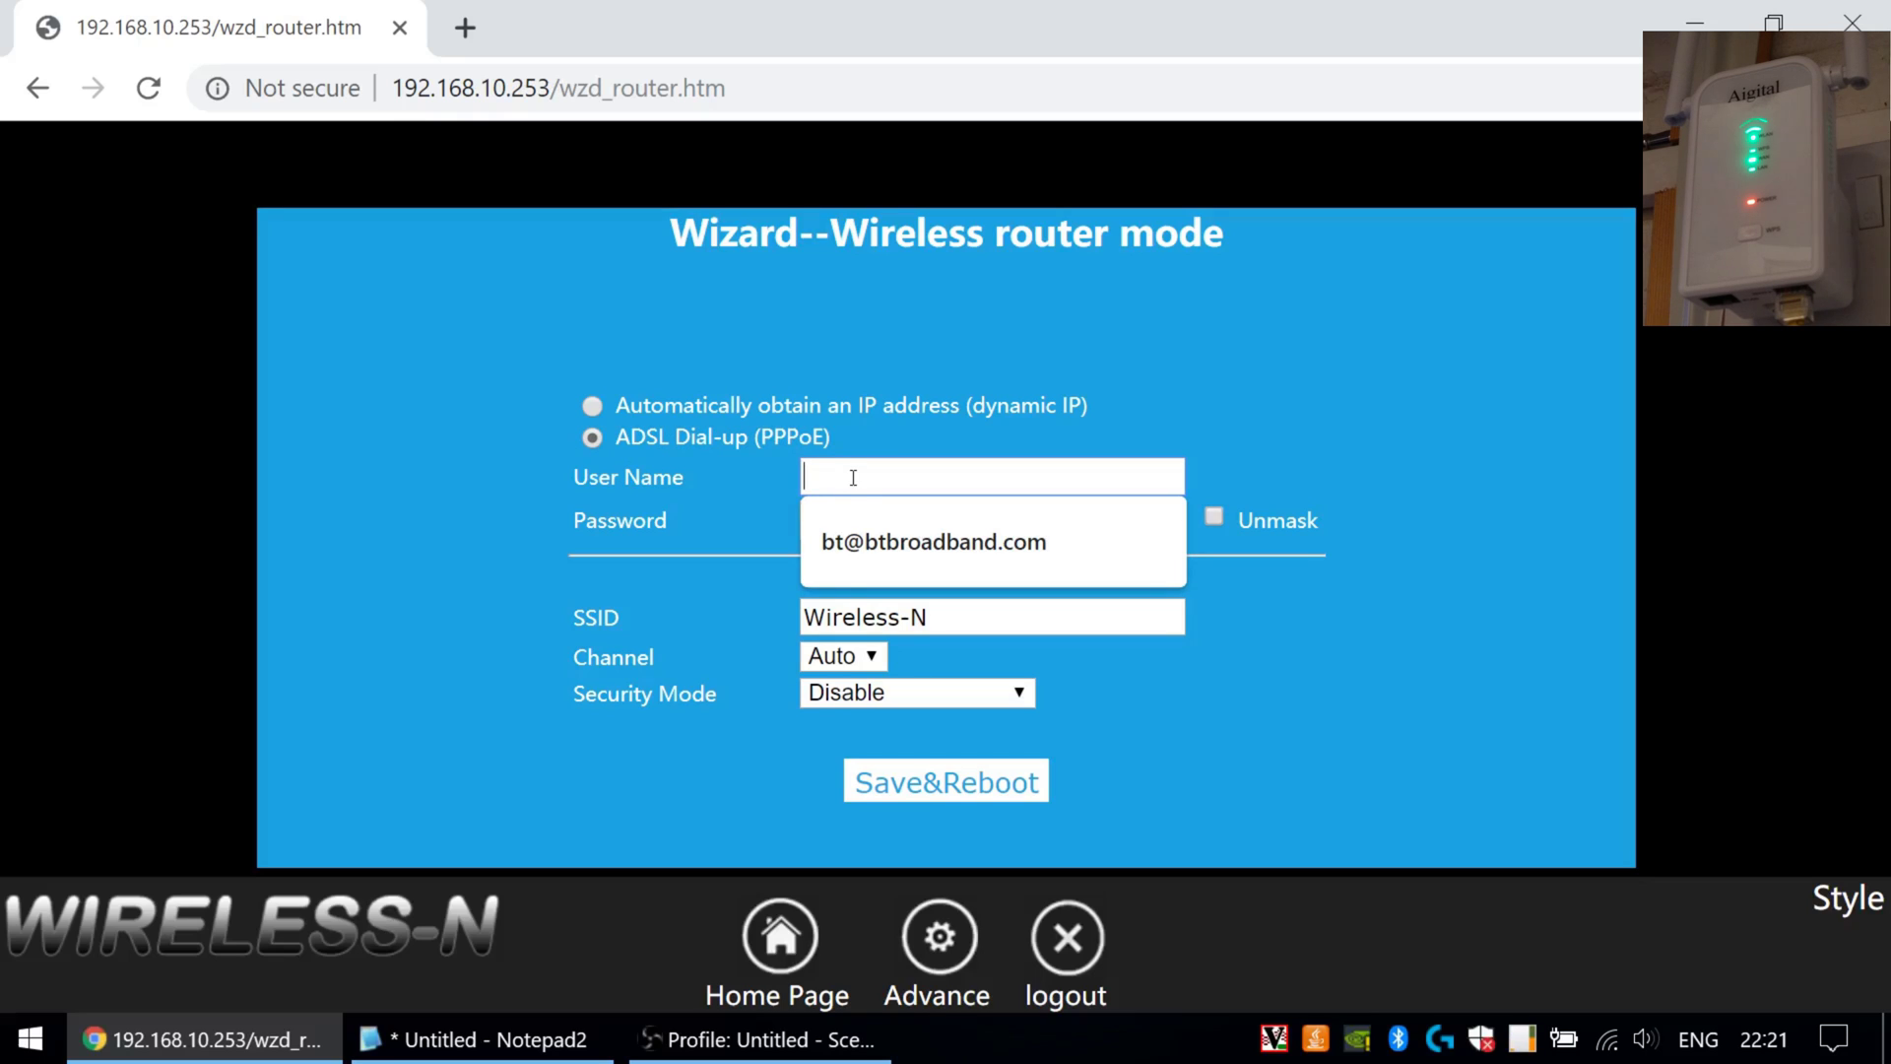
pyautogui.click(860, 541)
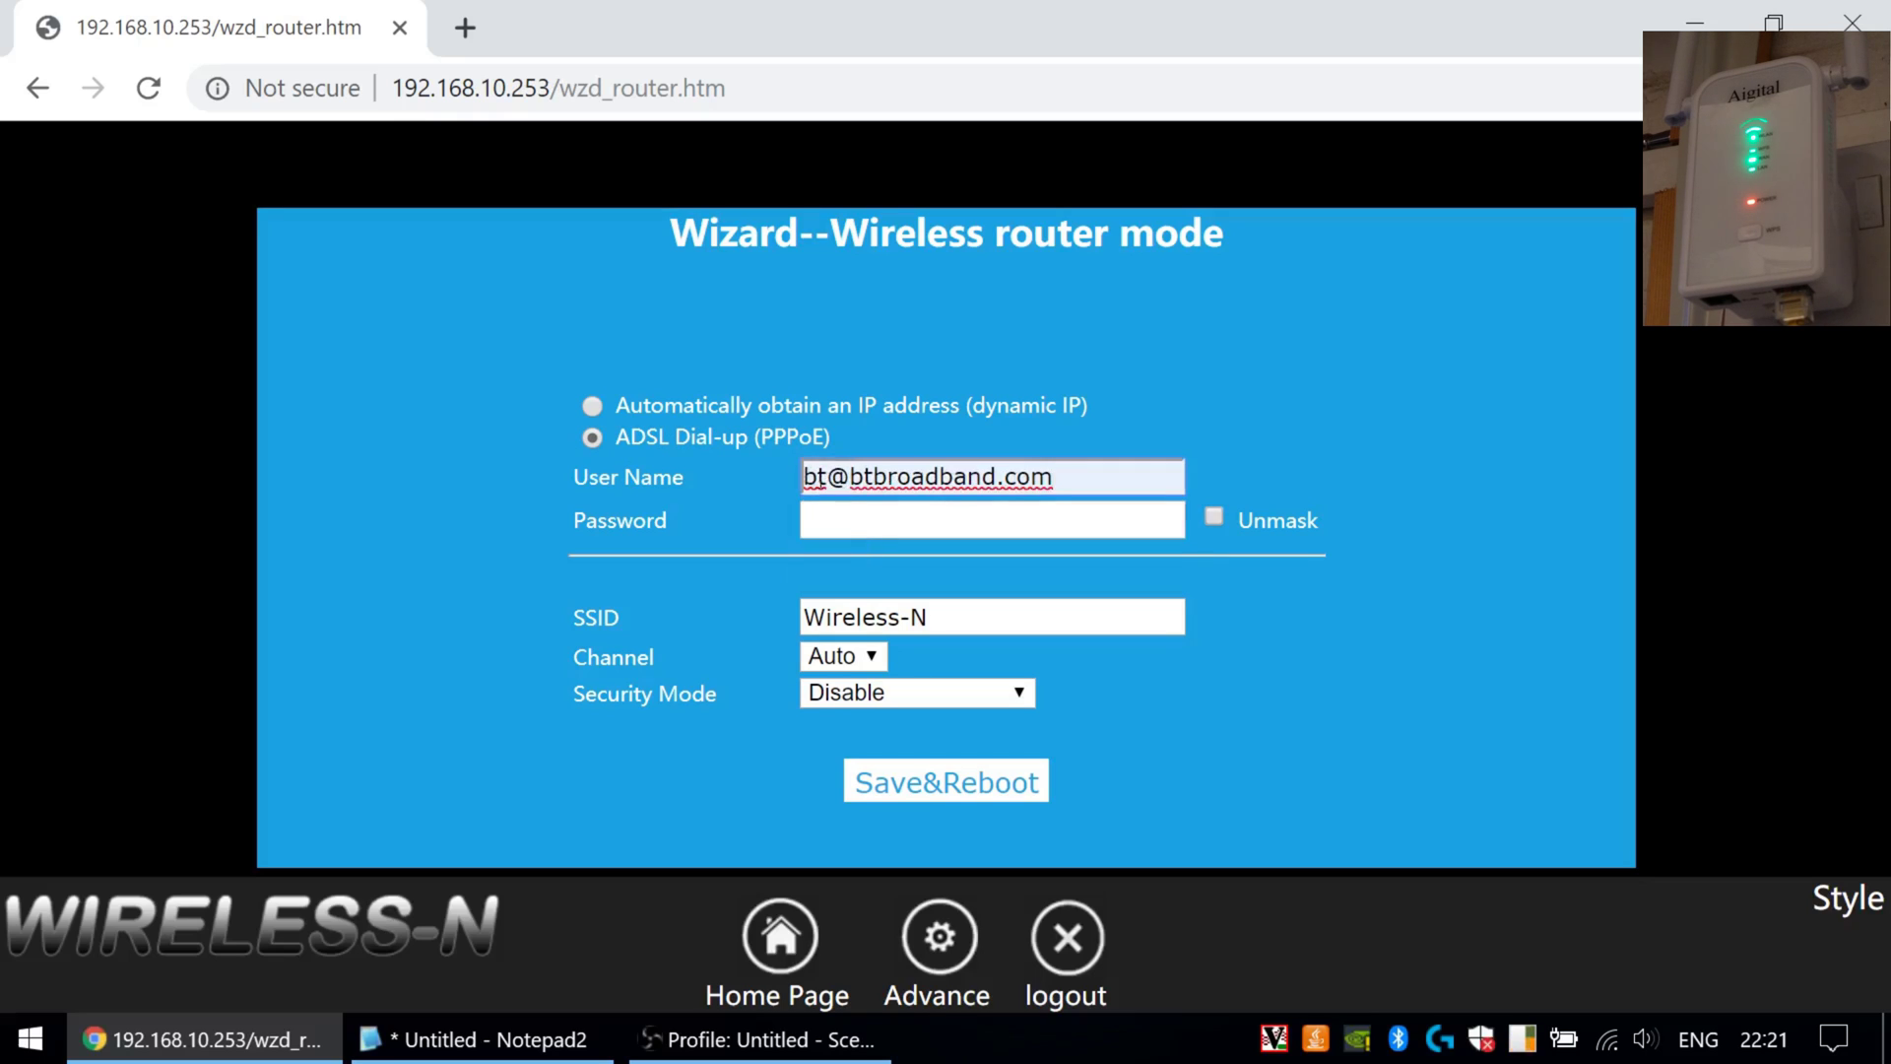
pyautogui.moveTo(850, 479); pyautogui.dragTo(1068, 475)
pyautogui.click(1073, 474)
# Enter the PPPoE password with it unmasked in plain text
pyautogui.click(988, 530)
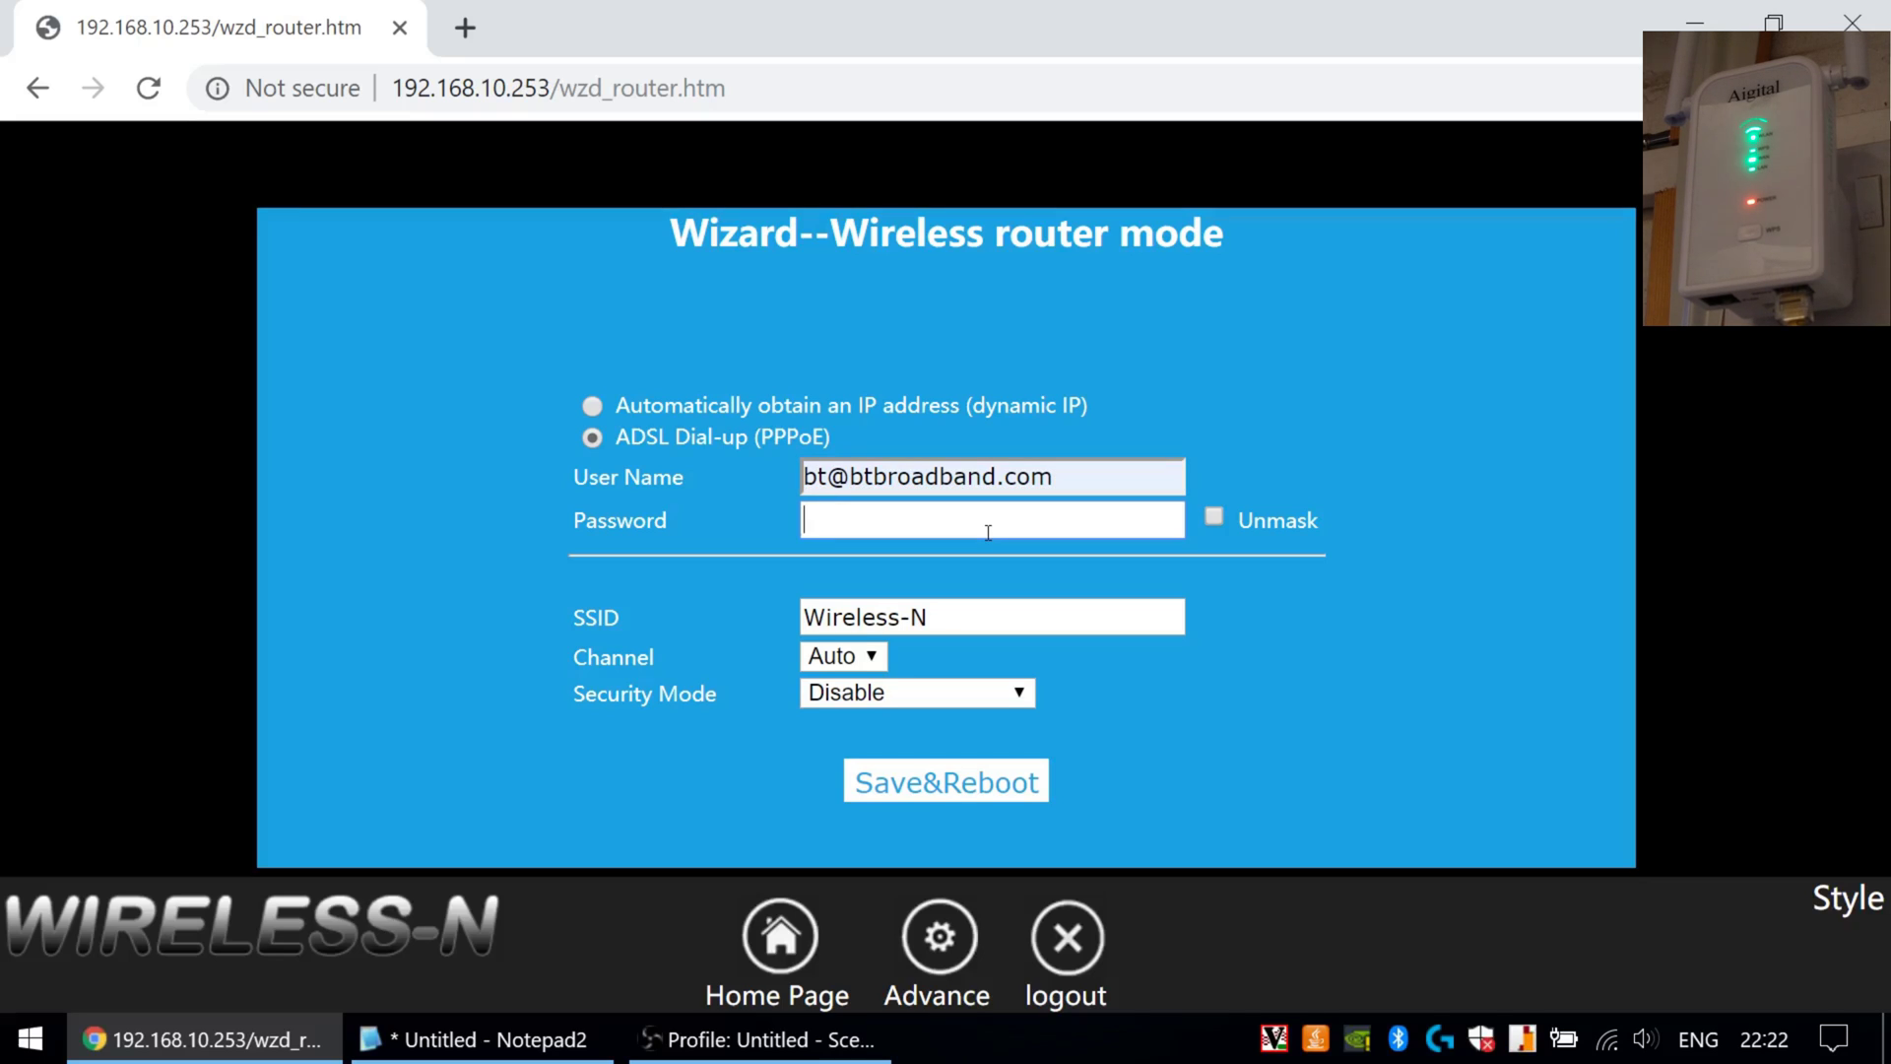
pyautogui.click(1215, 516)
pyautogui.click(1056, 521)
pyautogui.write('password')
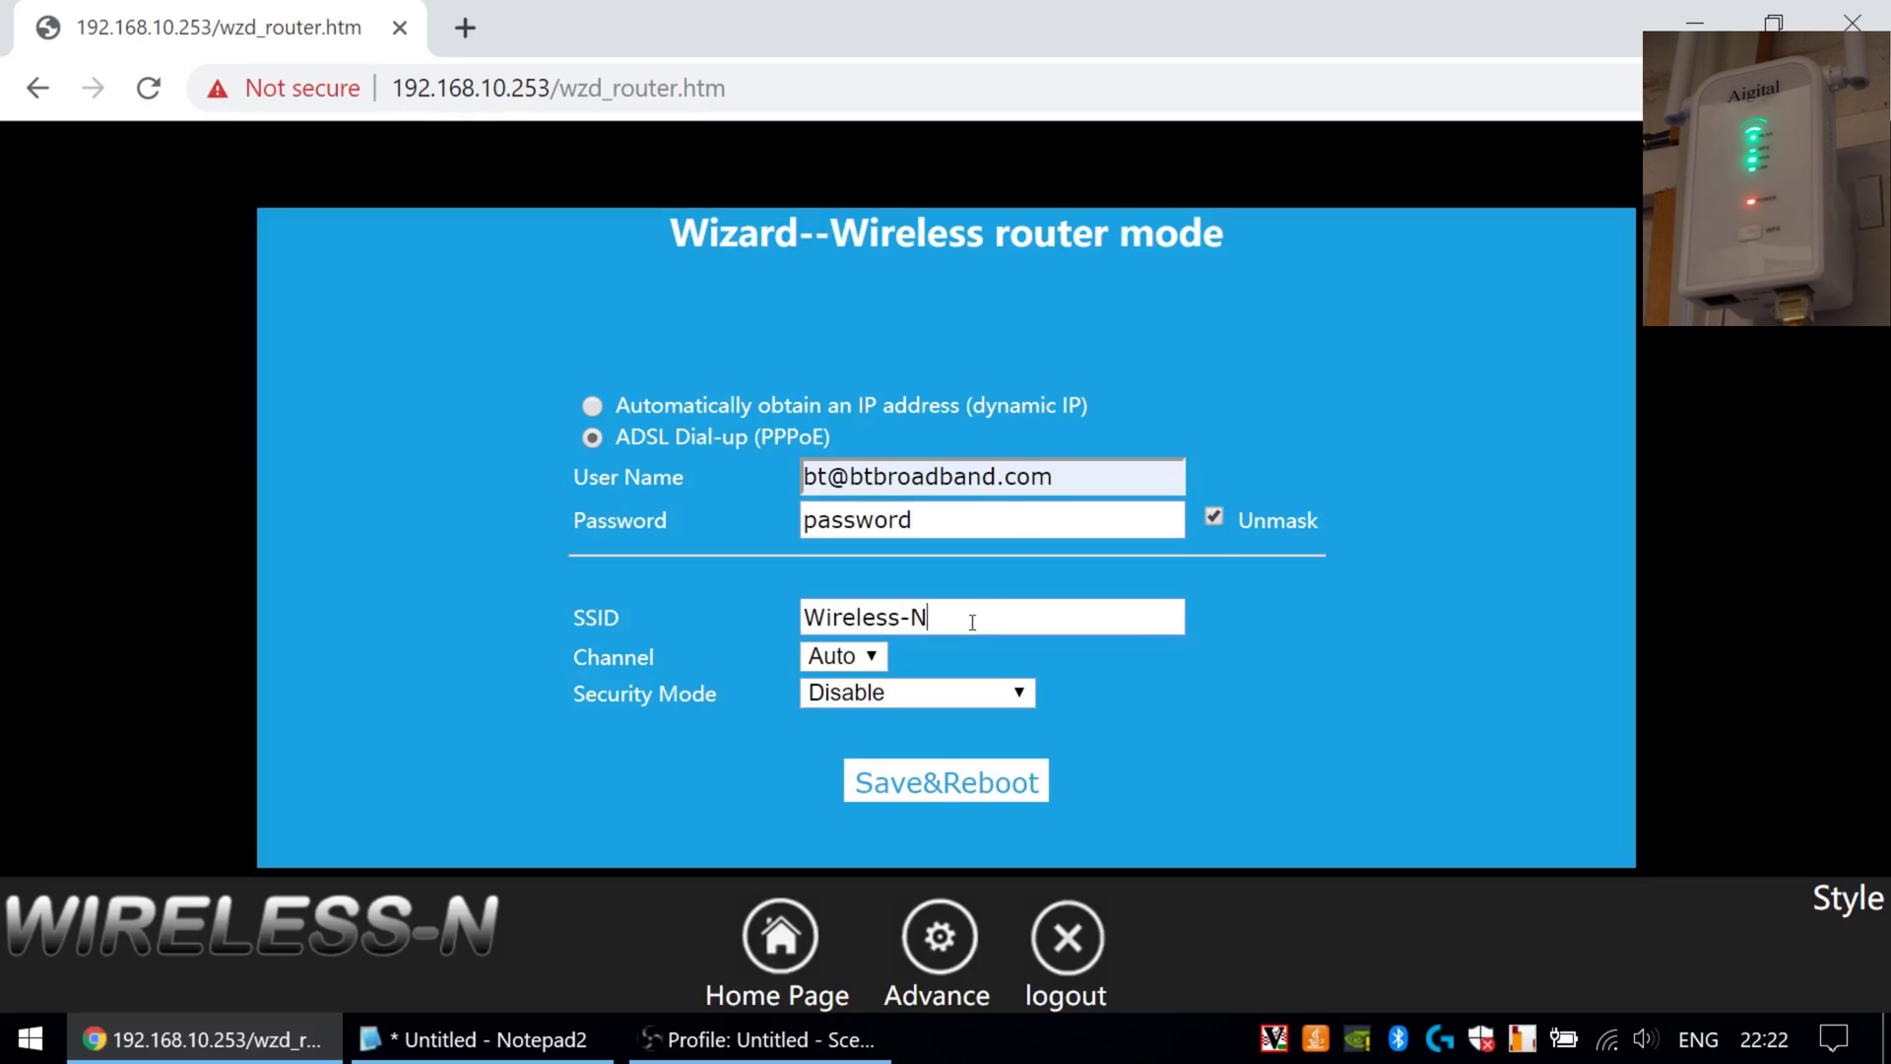
# Replace the SSID Wireless-N with 'Agital Router'
pyautogui.moveTo(973, 617); pyautogui.dragTo(759, 607)
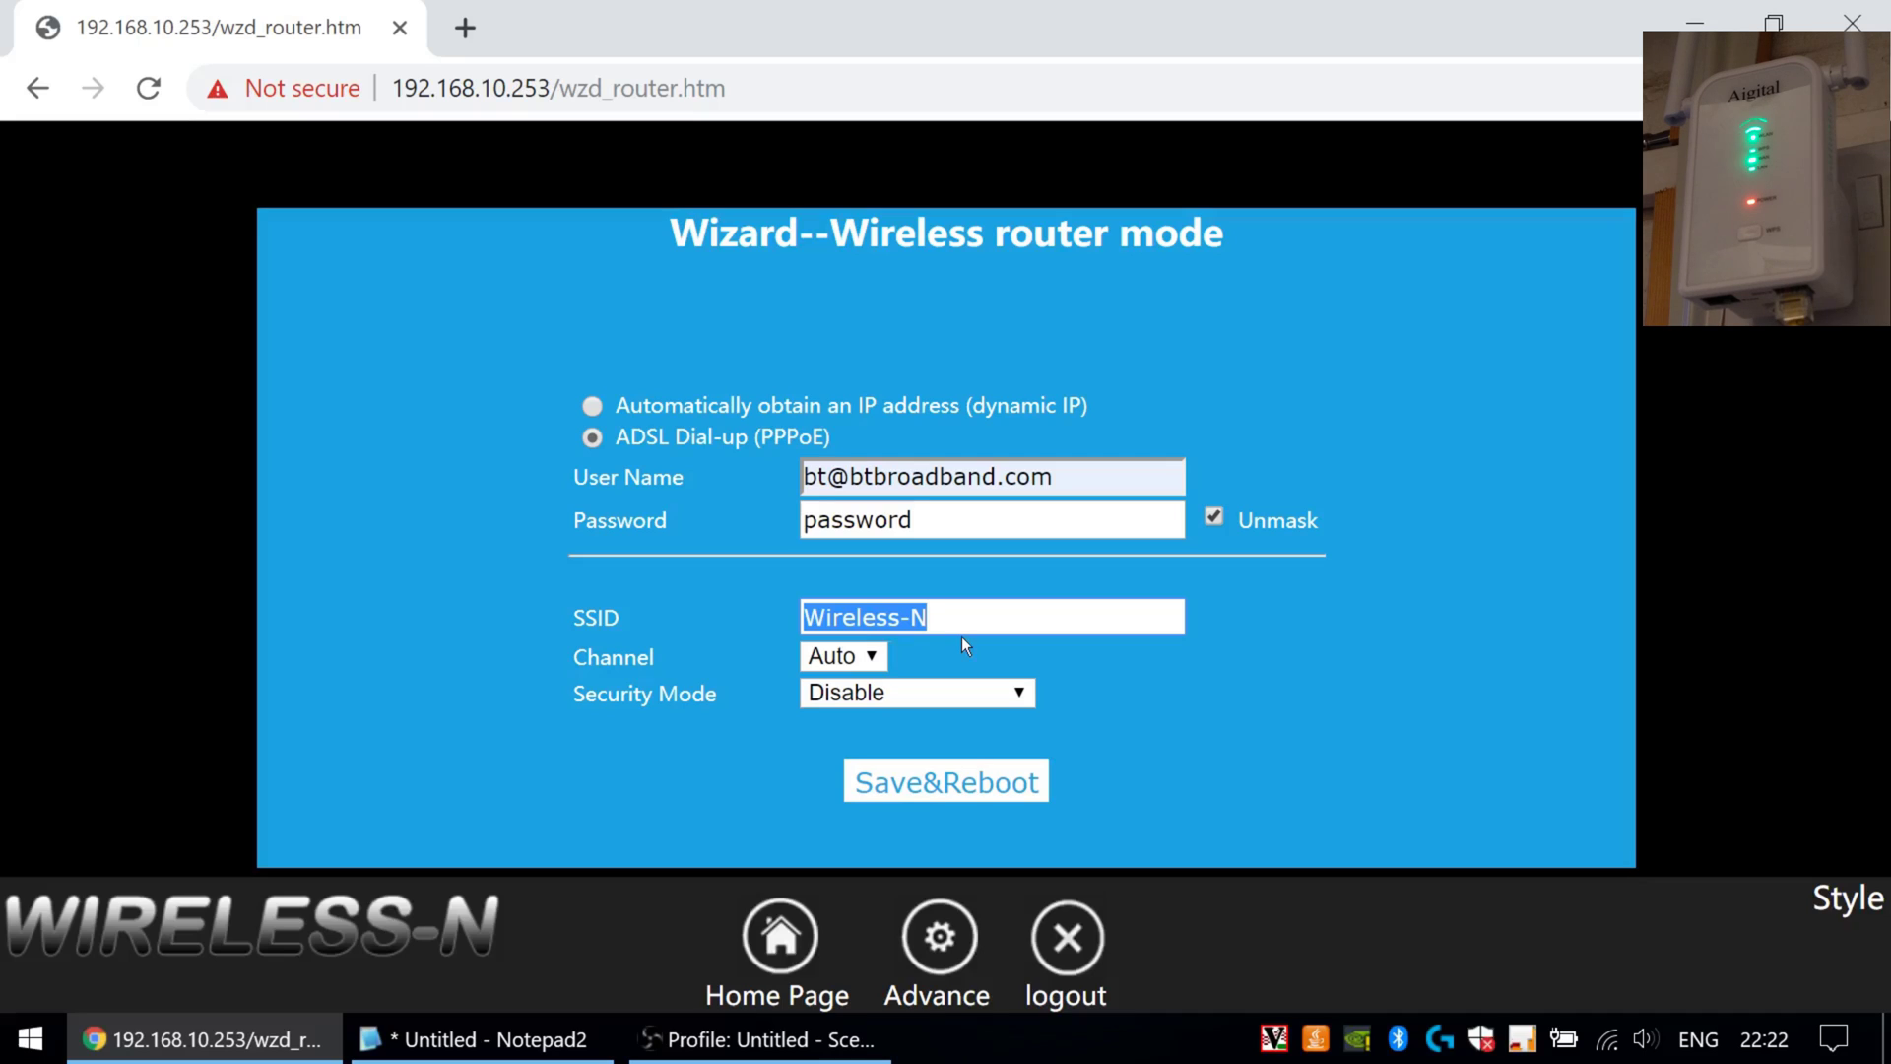
pyautogui.write('Agit')
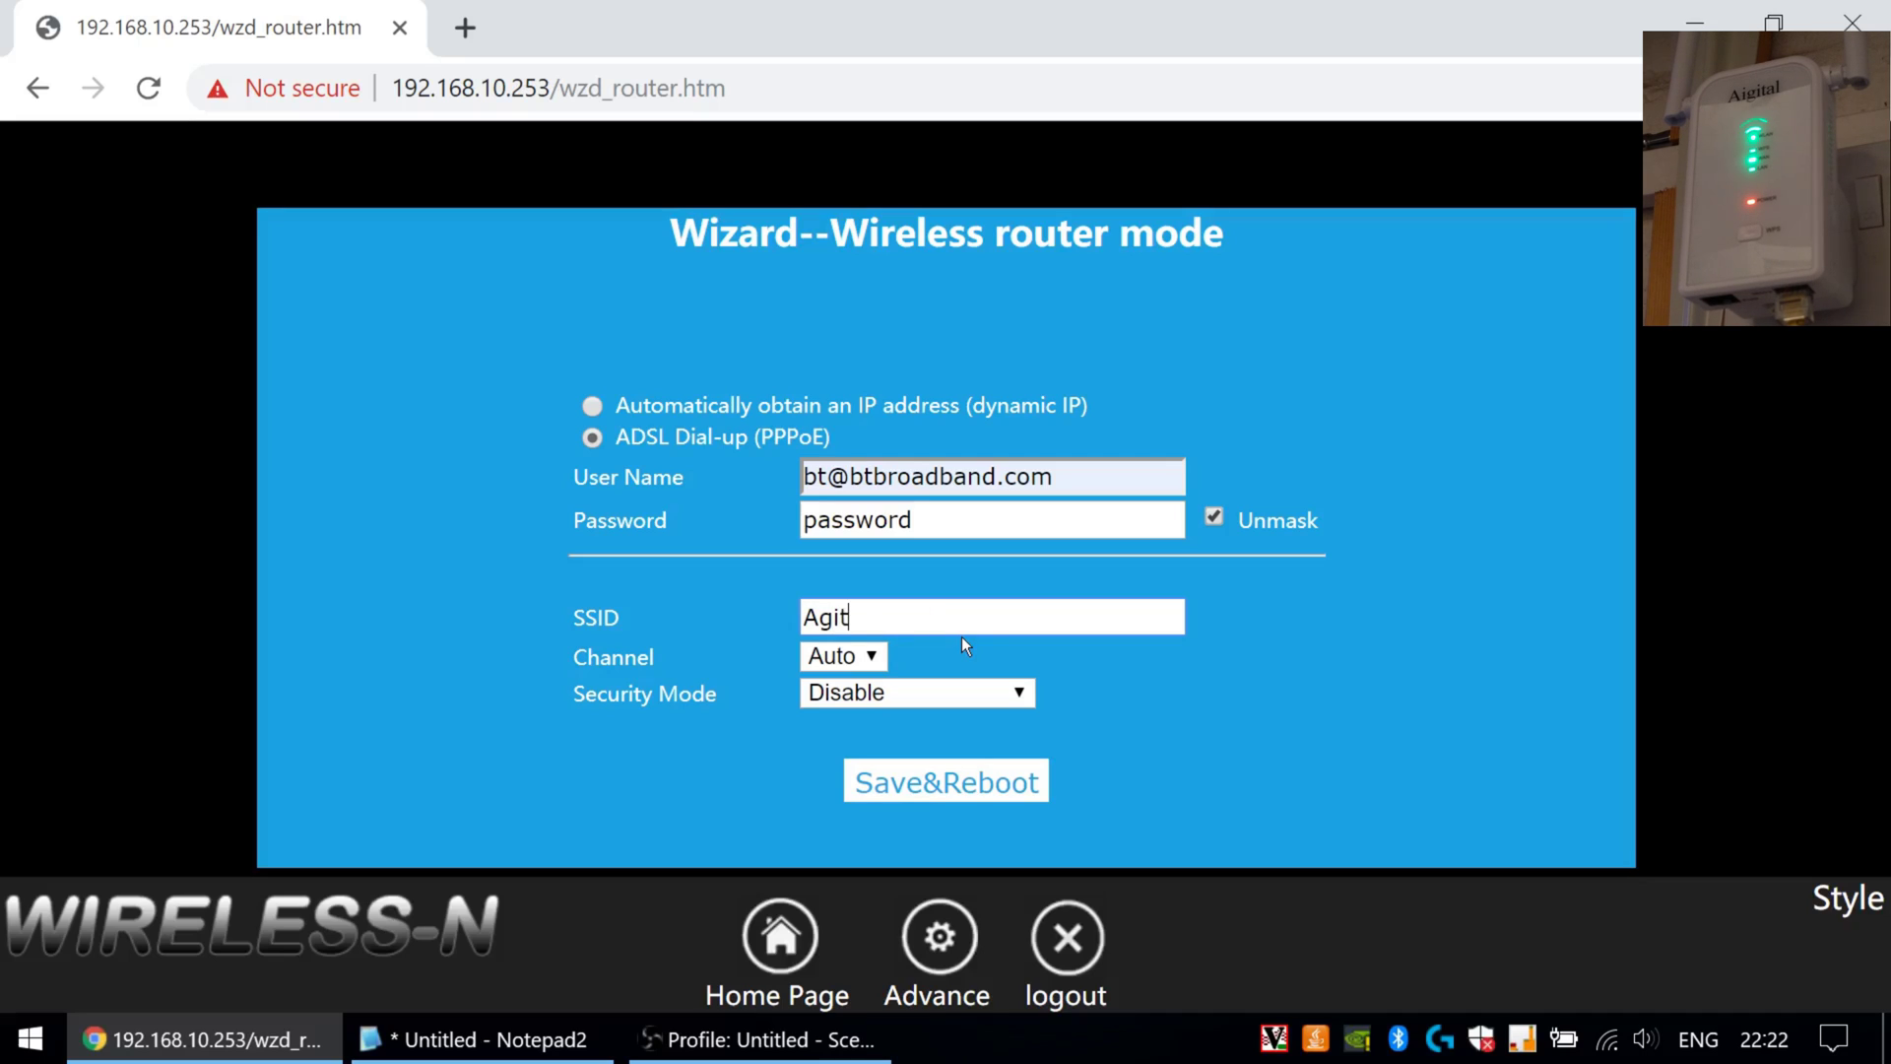
pyautogui.write('al Router')
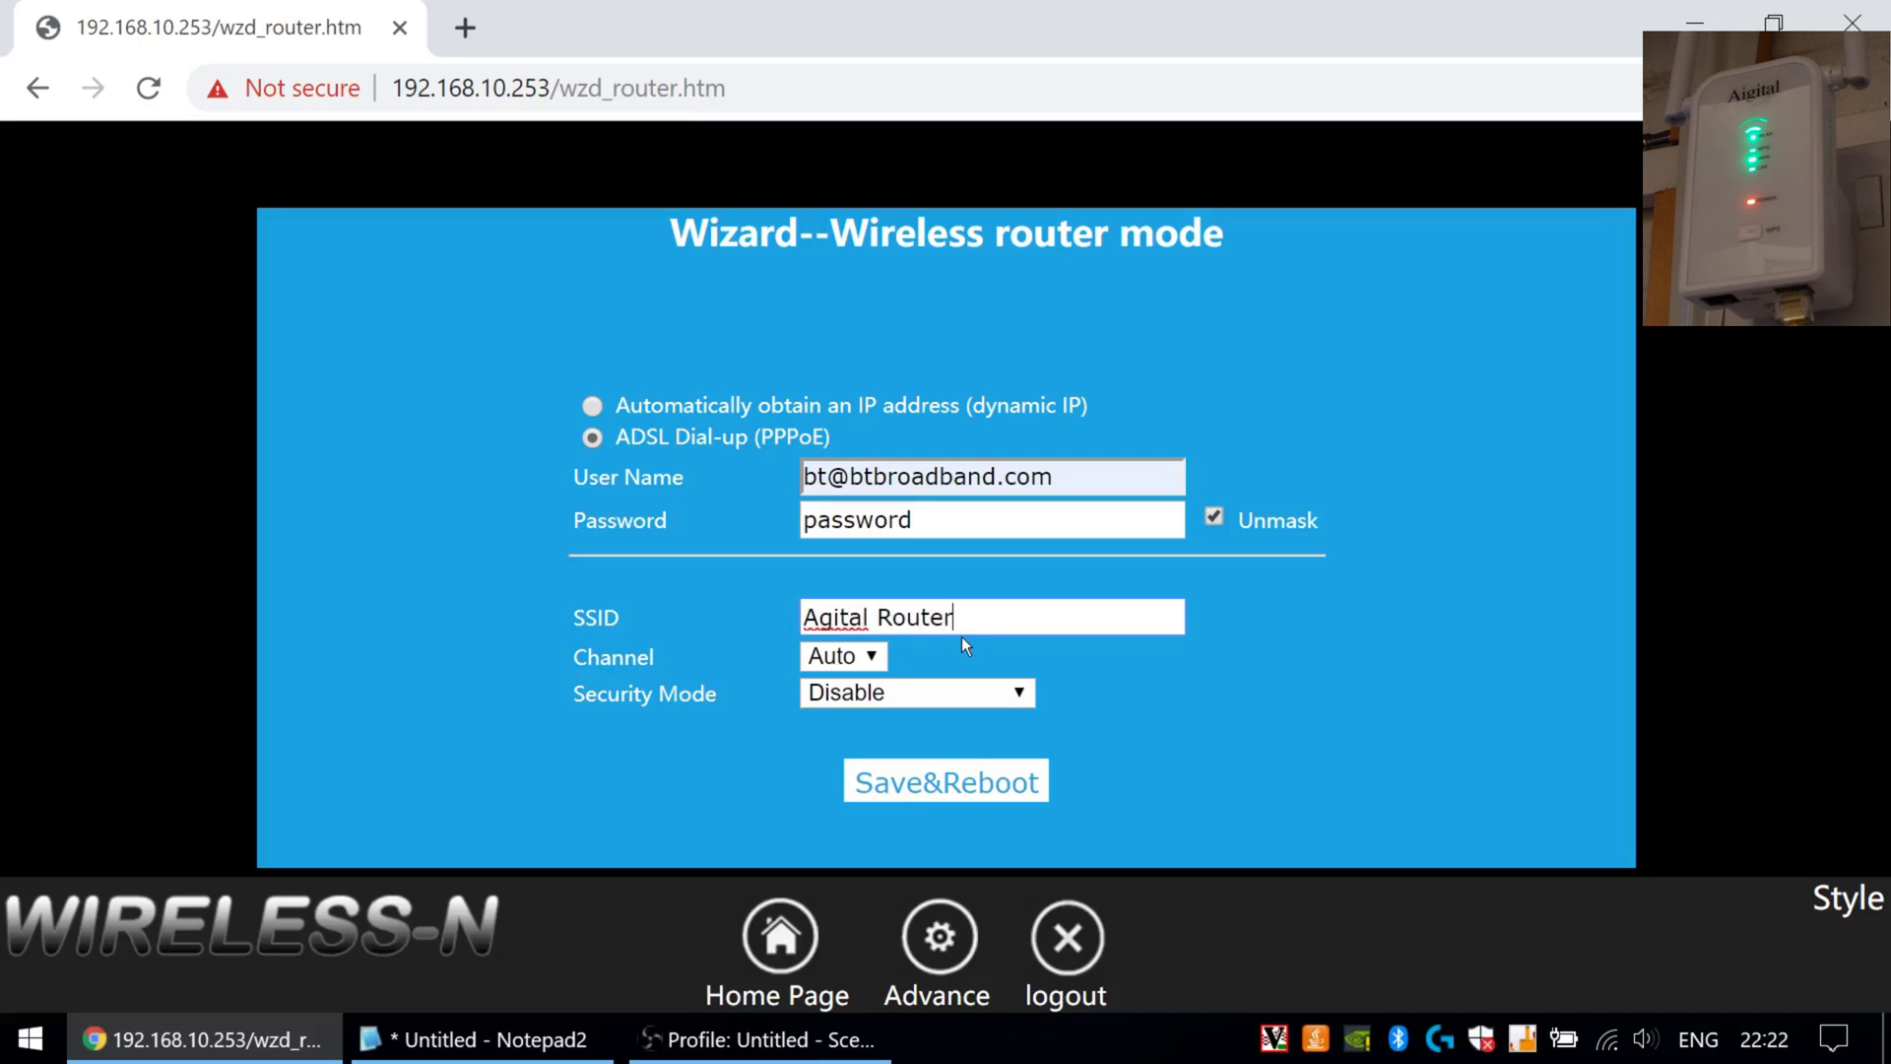
pyautogui.click(859, 655)
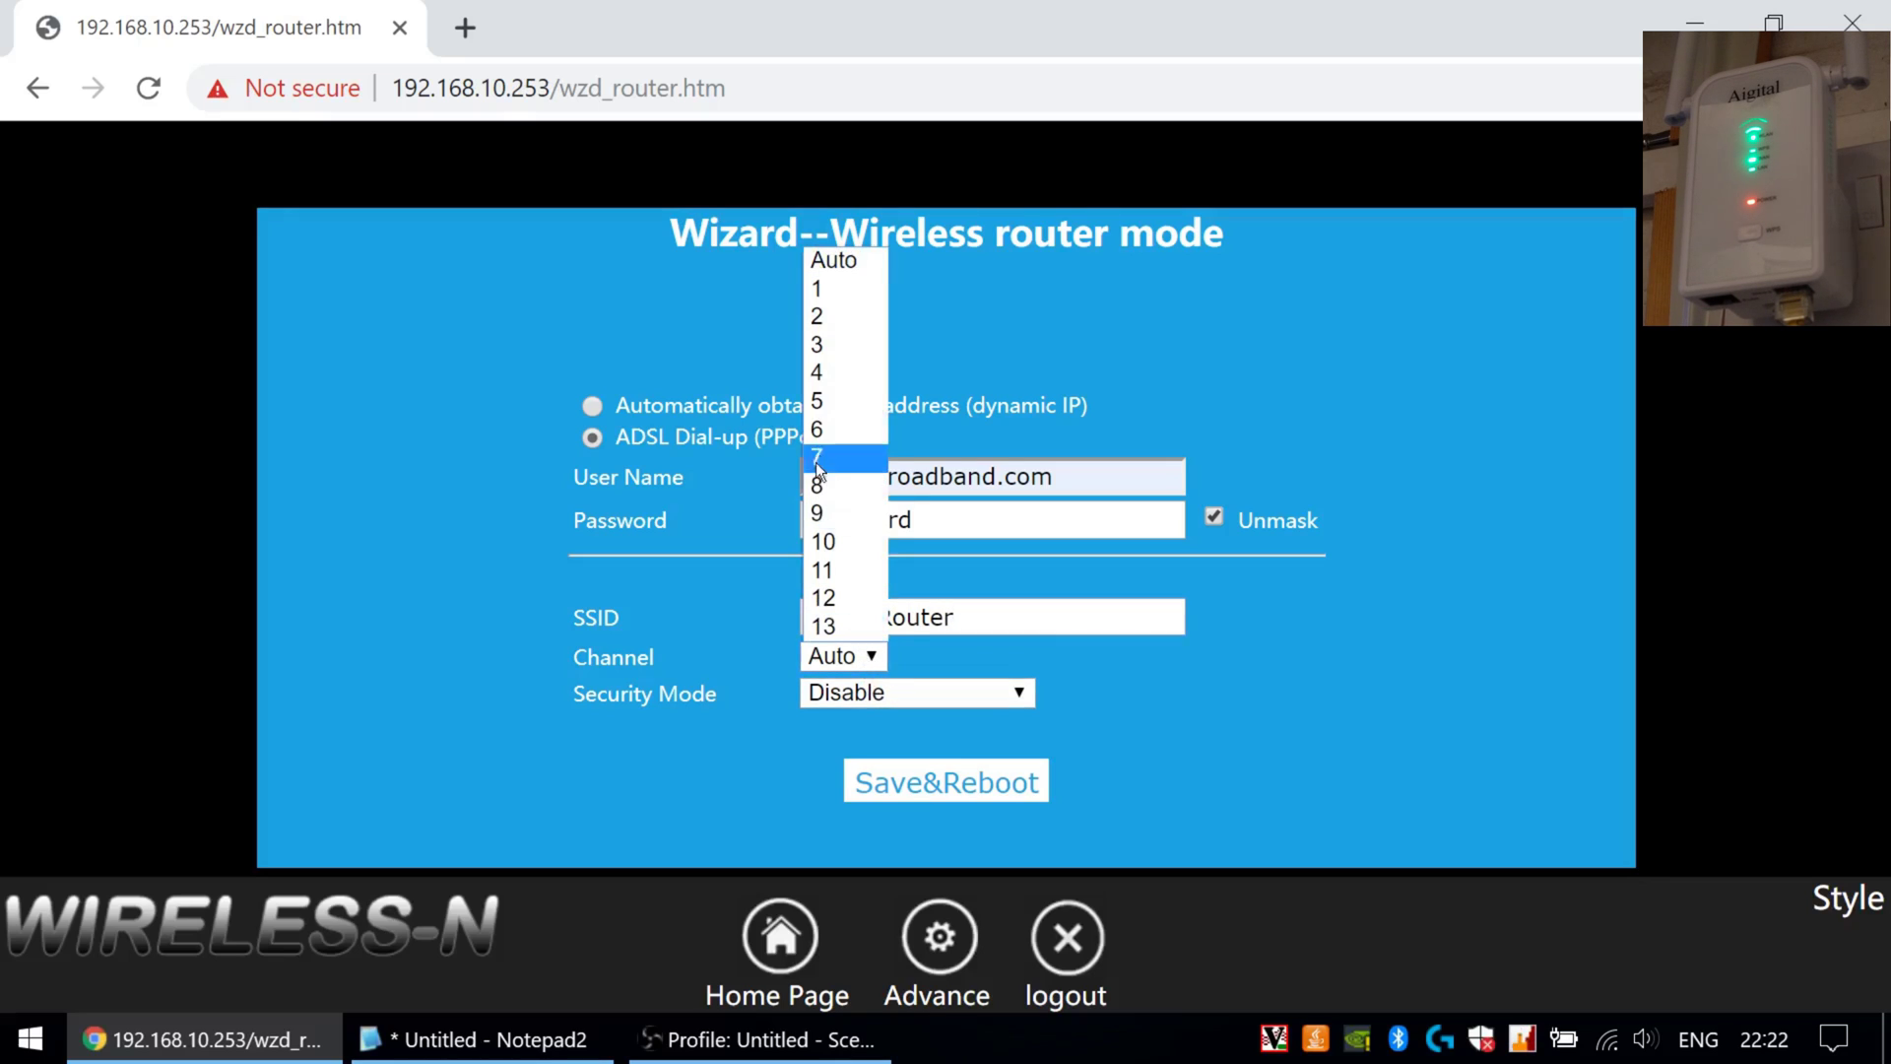
# Fix the wireless channel at 1 instead of Auto
pyautogui.click(819, 292)
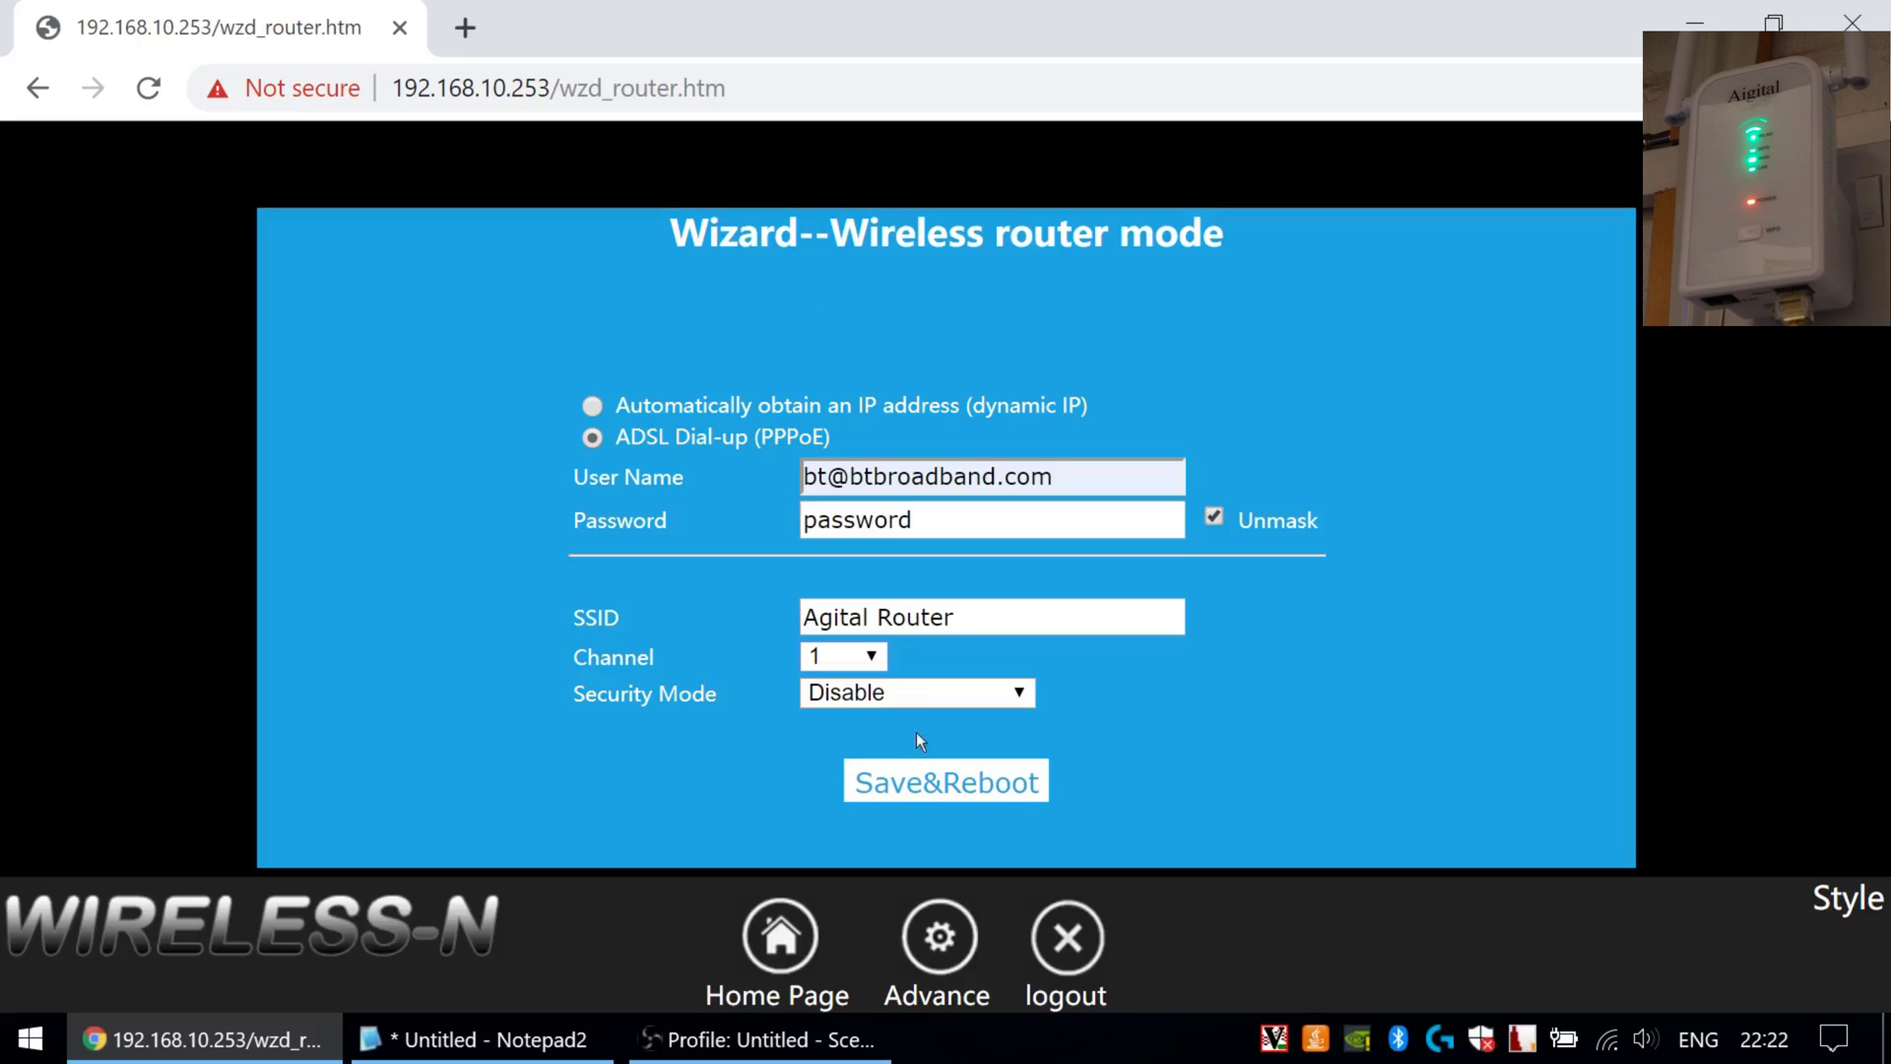
pyautogui.click(852, 658)
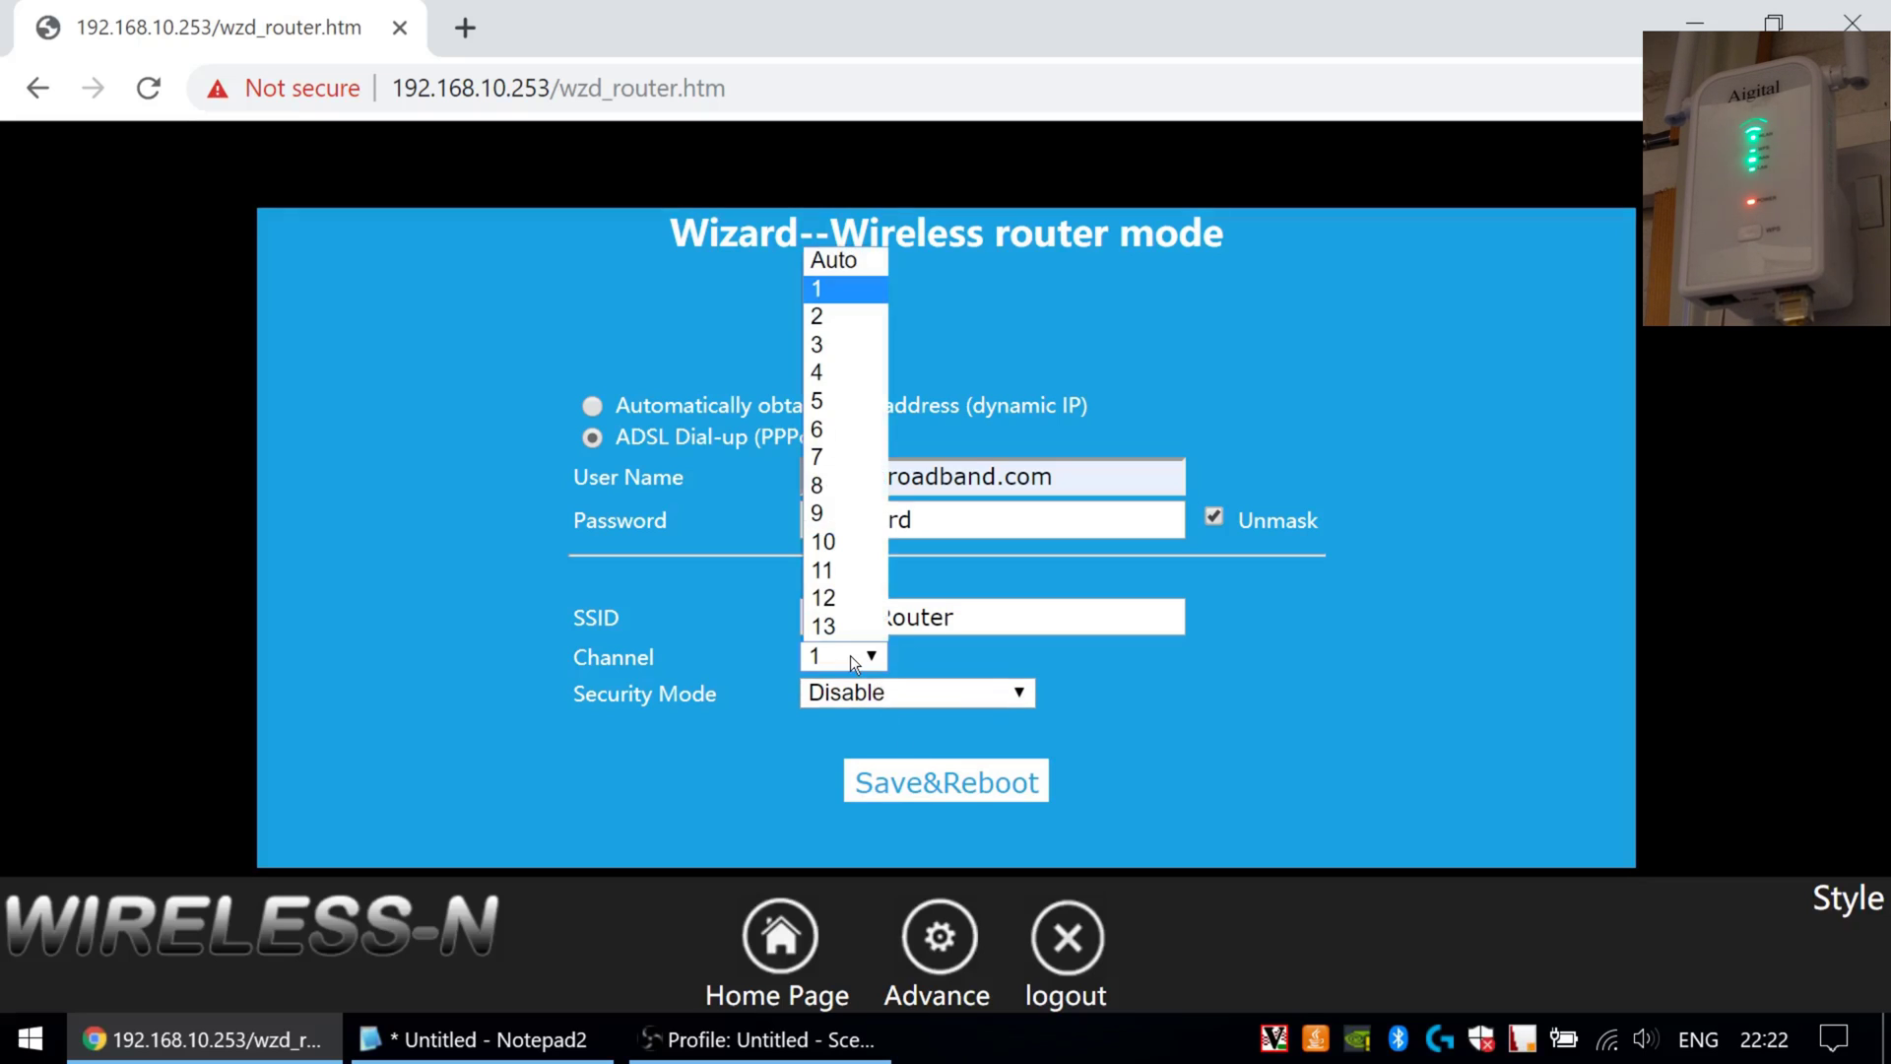
pyautogui.click(947, 259)
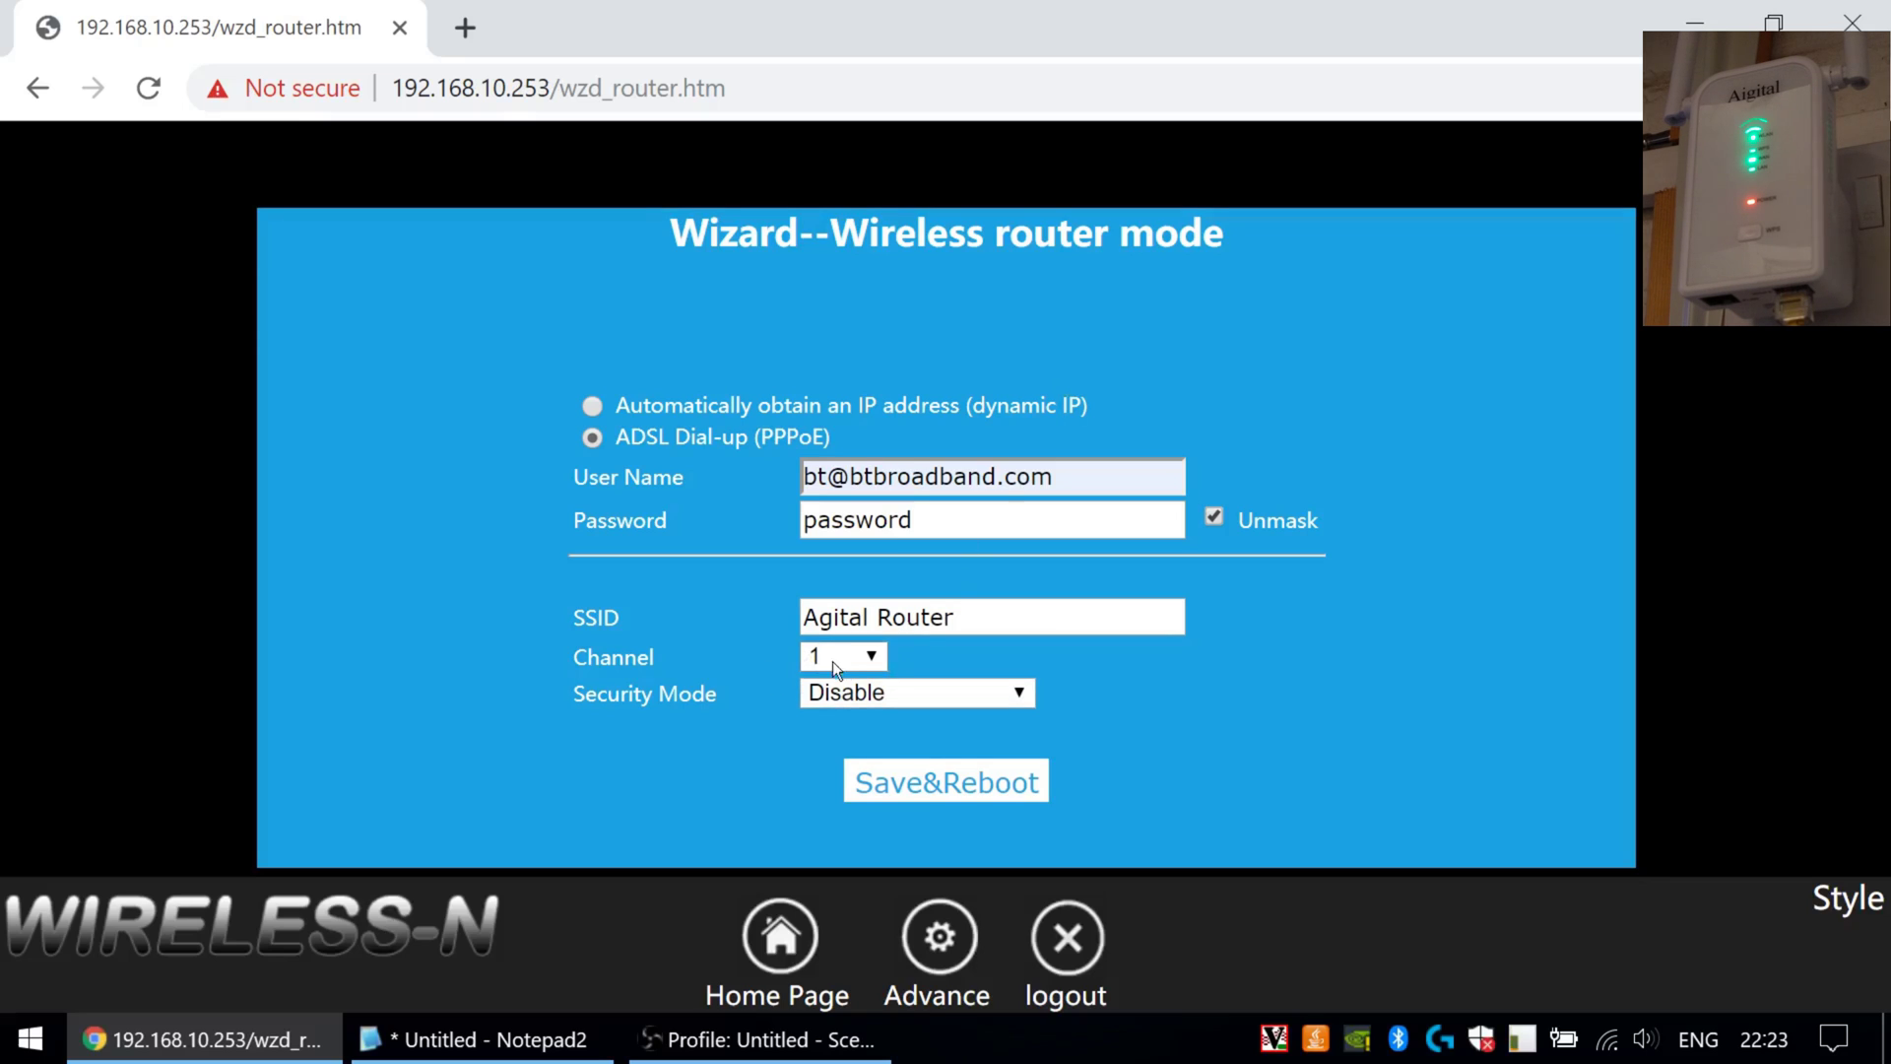
pyautogui.click(872, 695)
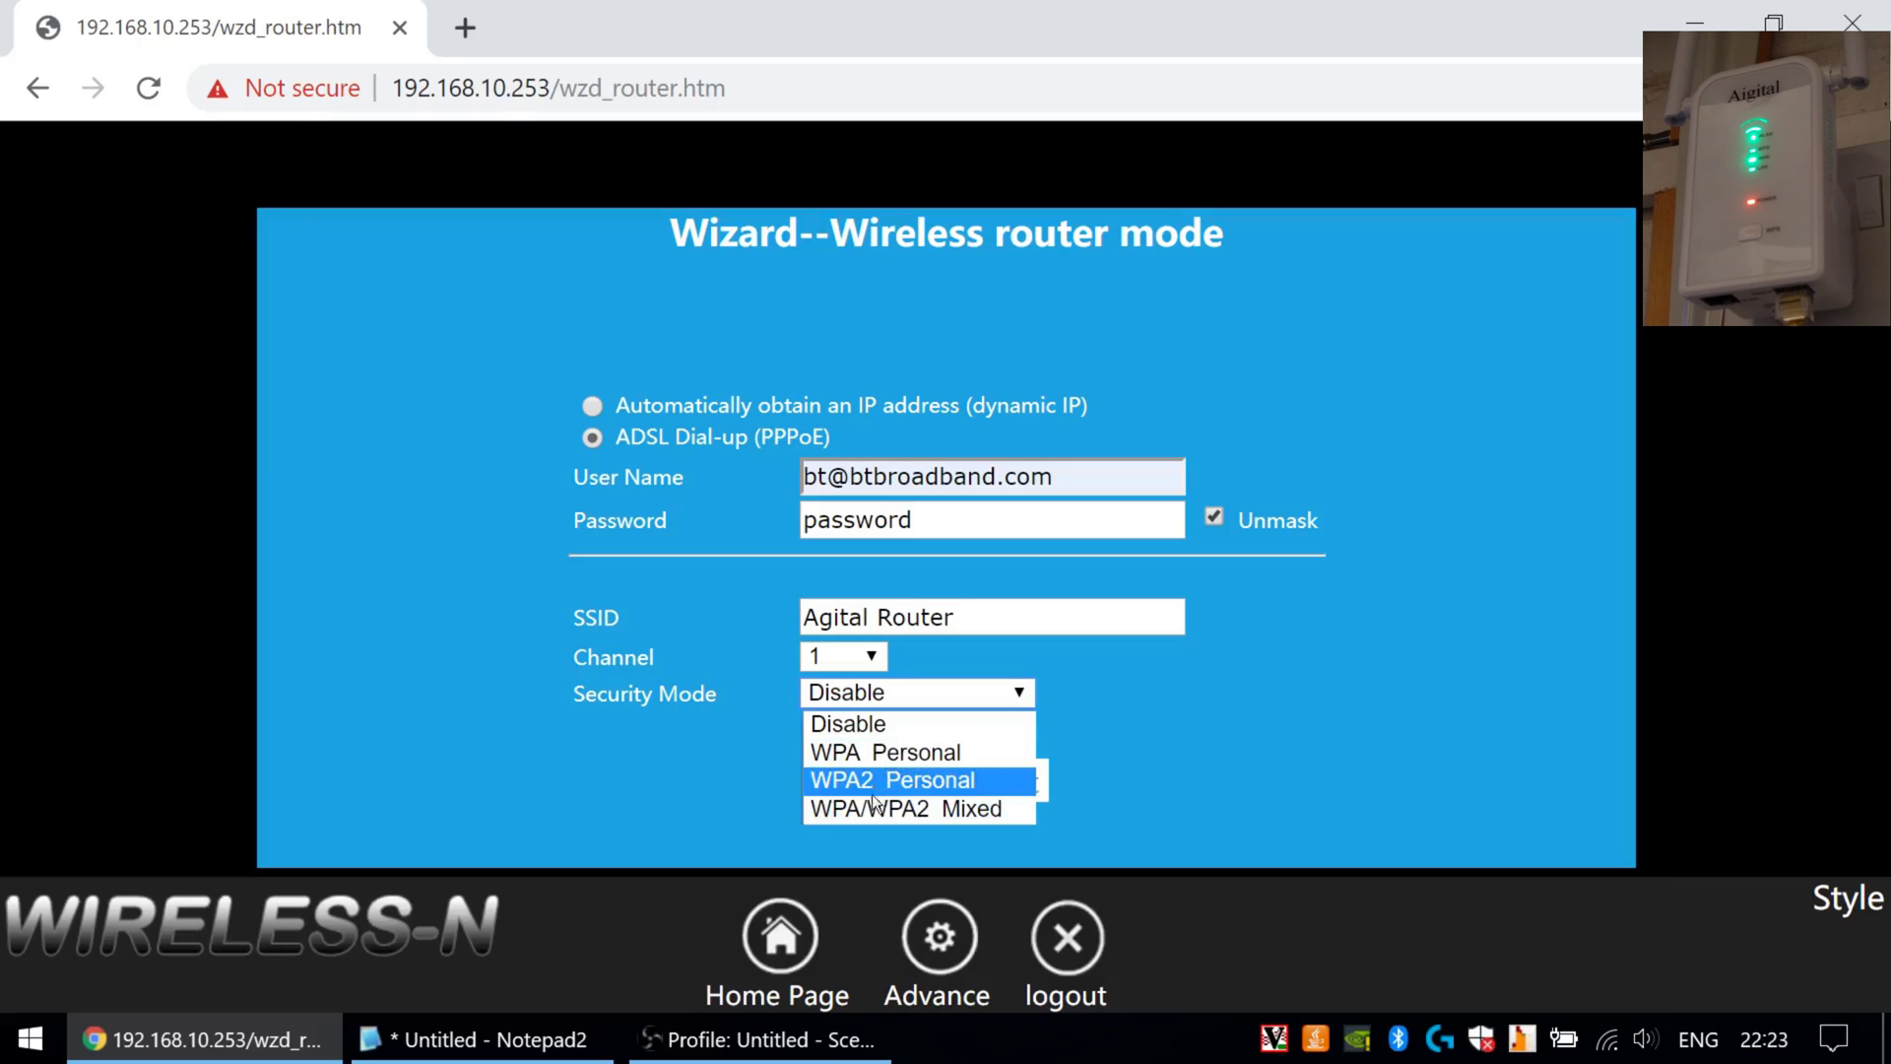
# Set WPA2 Personal security with the wireless key, then save and reboot the router
pyautogui.click(944, 782)
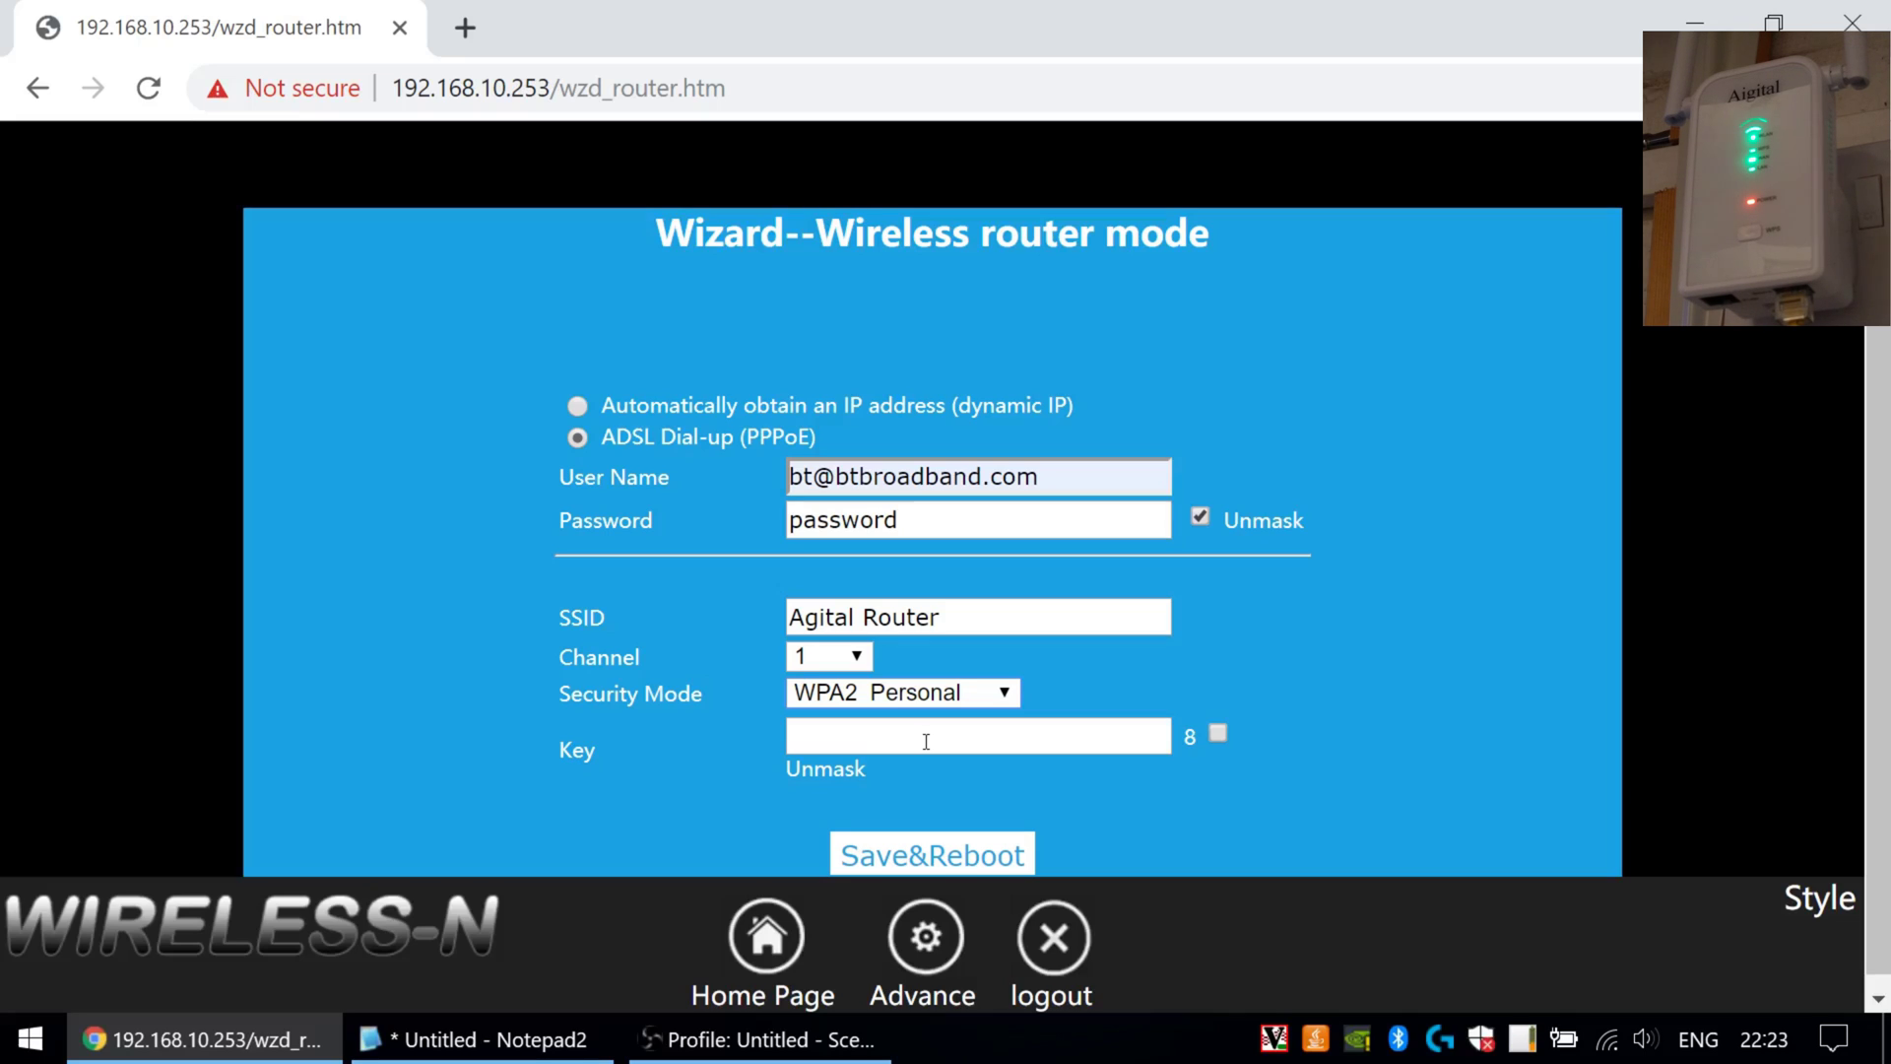
pyautogui.click(926, 741)
pyautogui.click(1219, 732)
pyautogui.click(1027, 734)
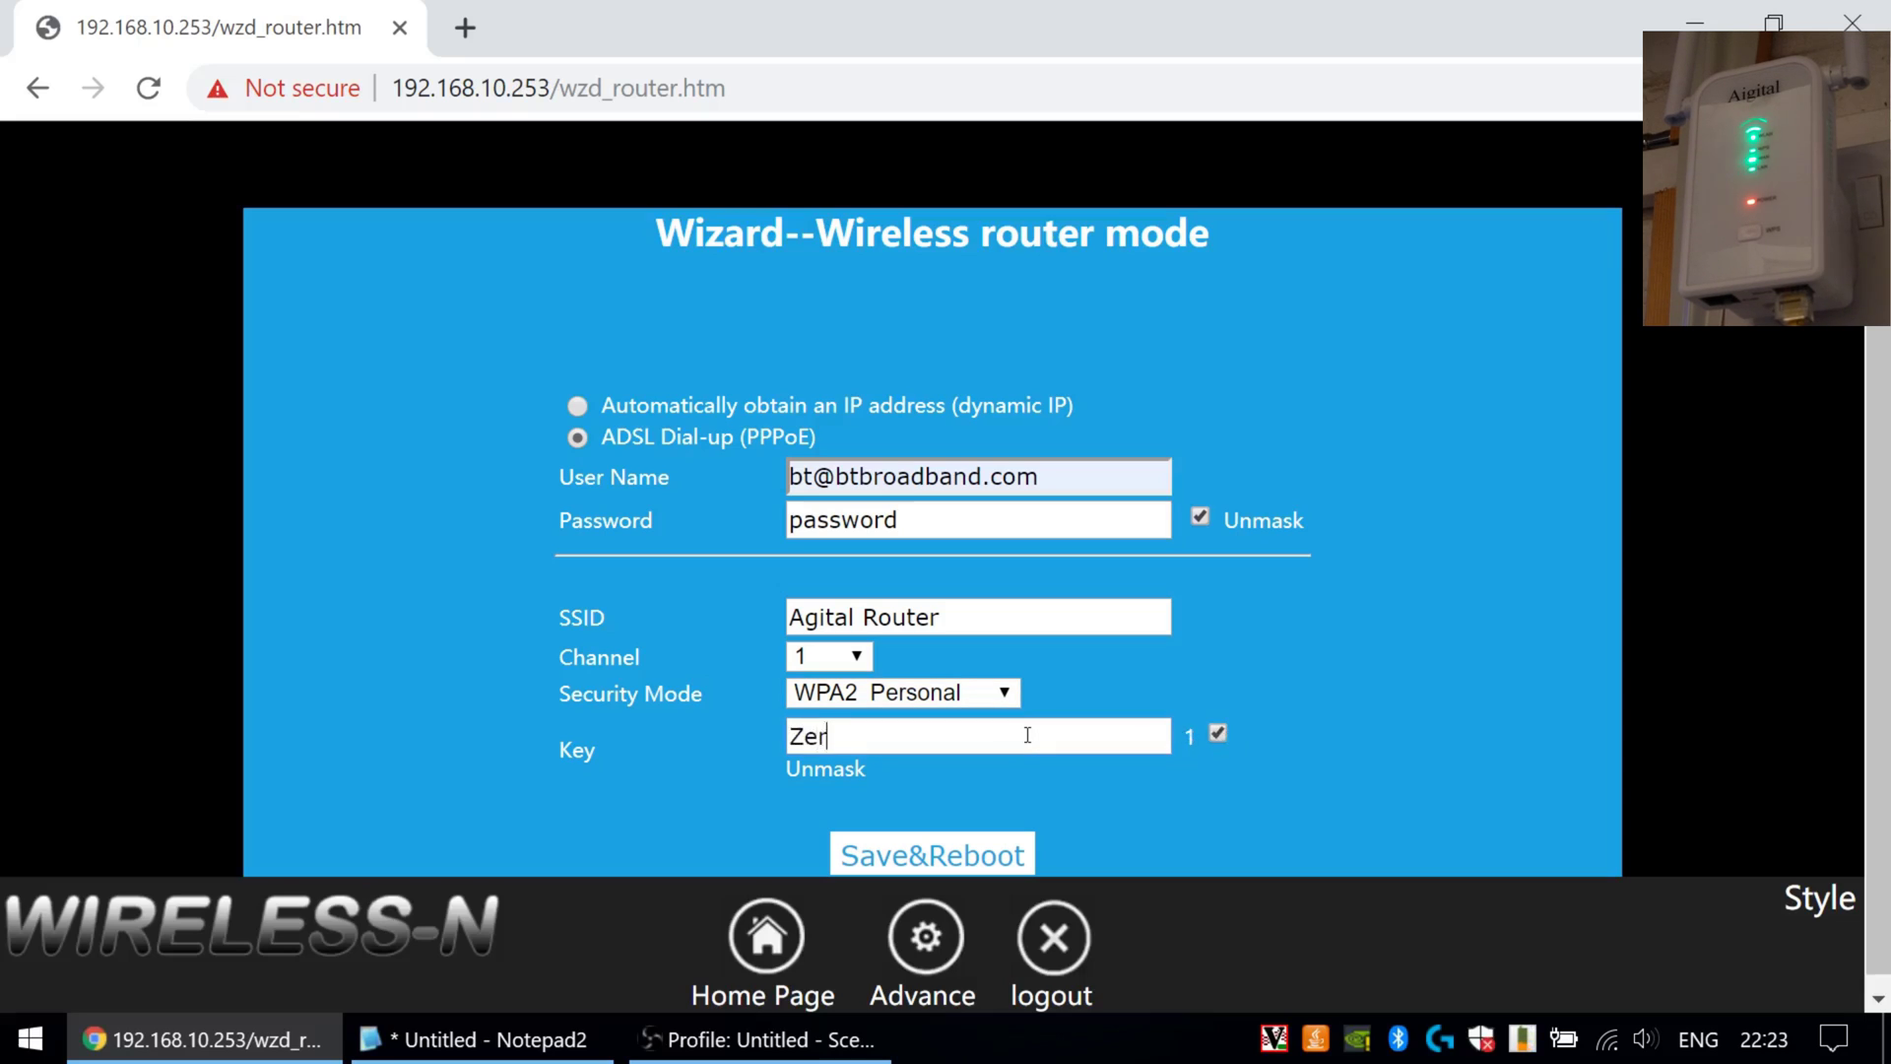
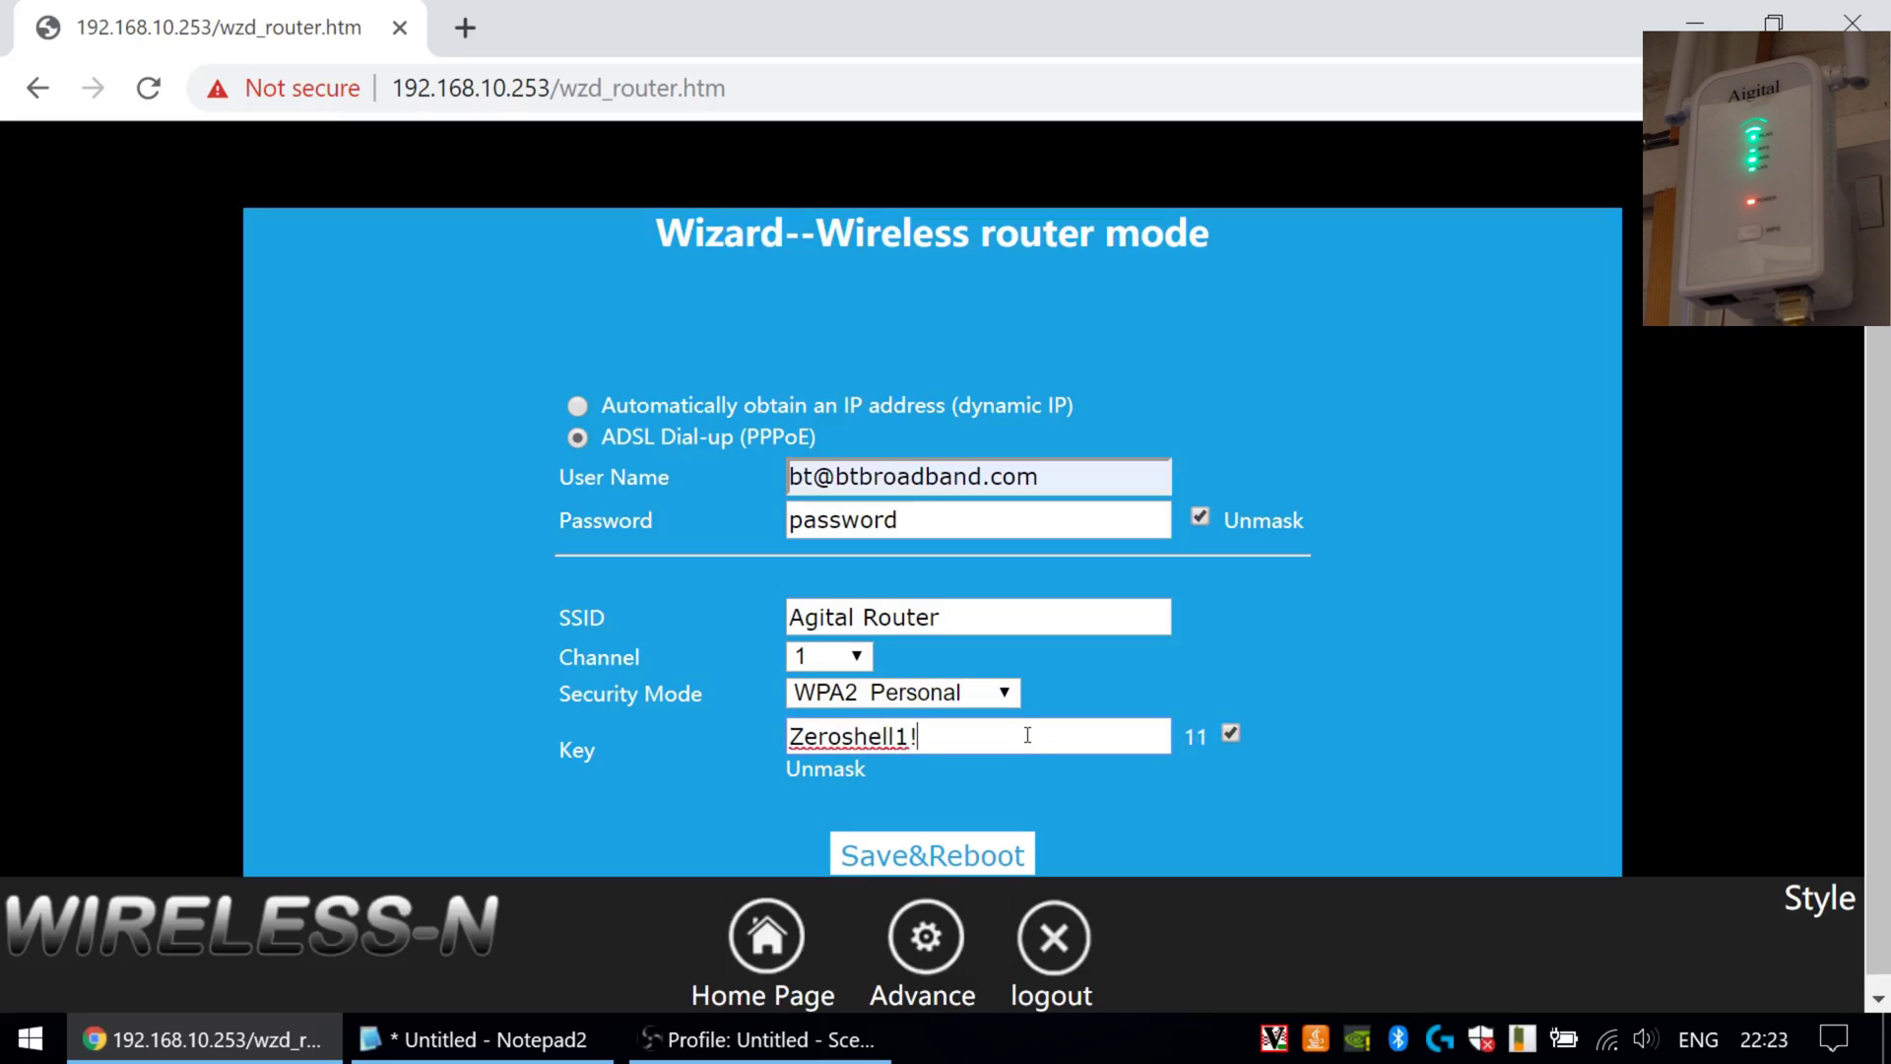
pyautogui.click(975, 861)
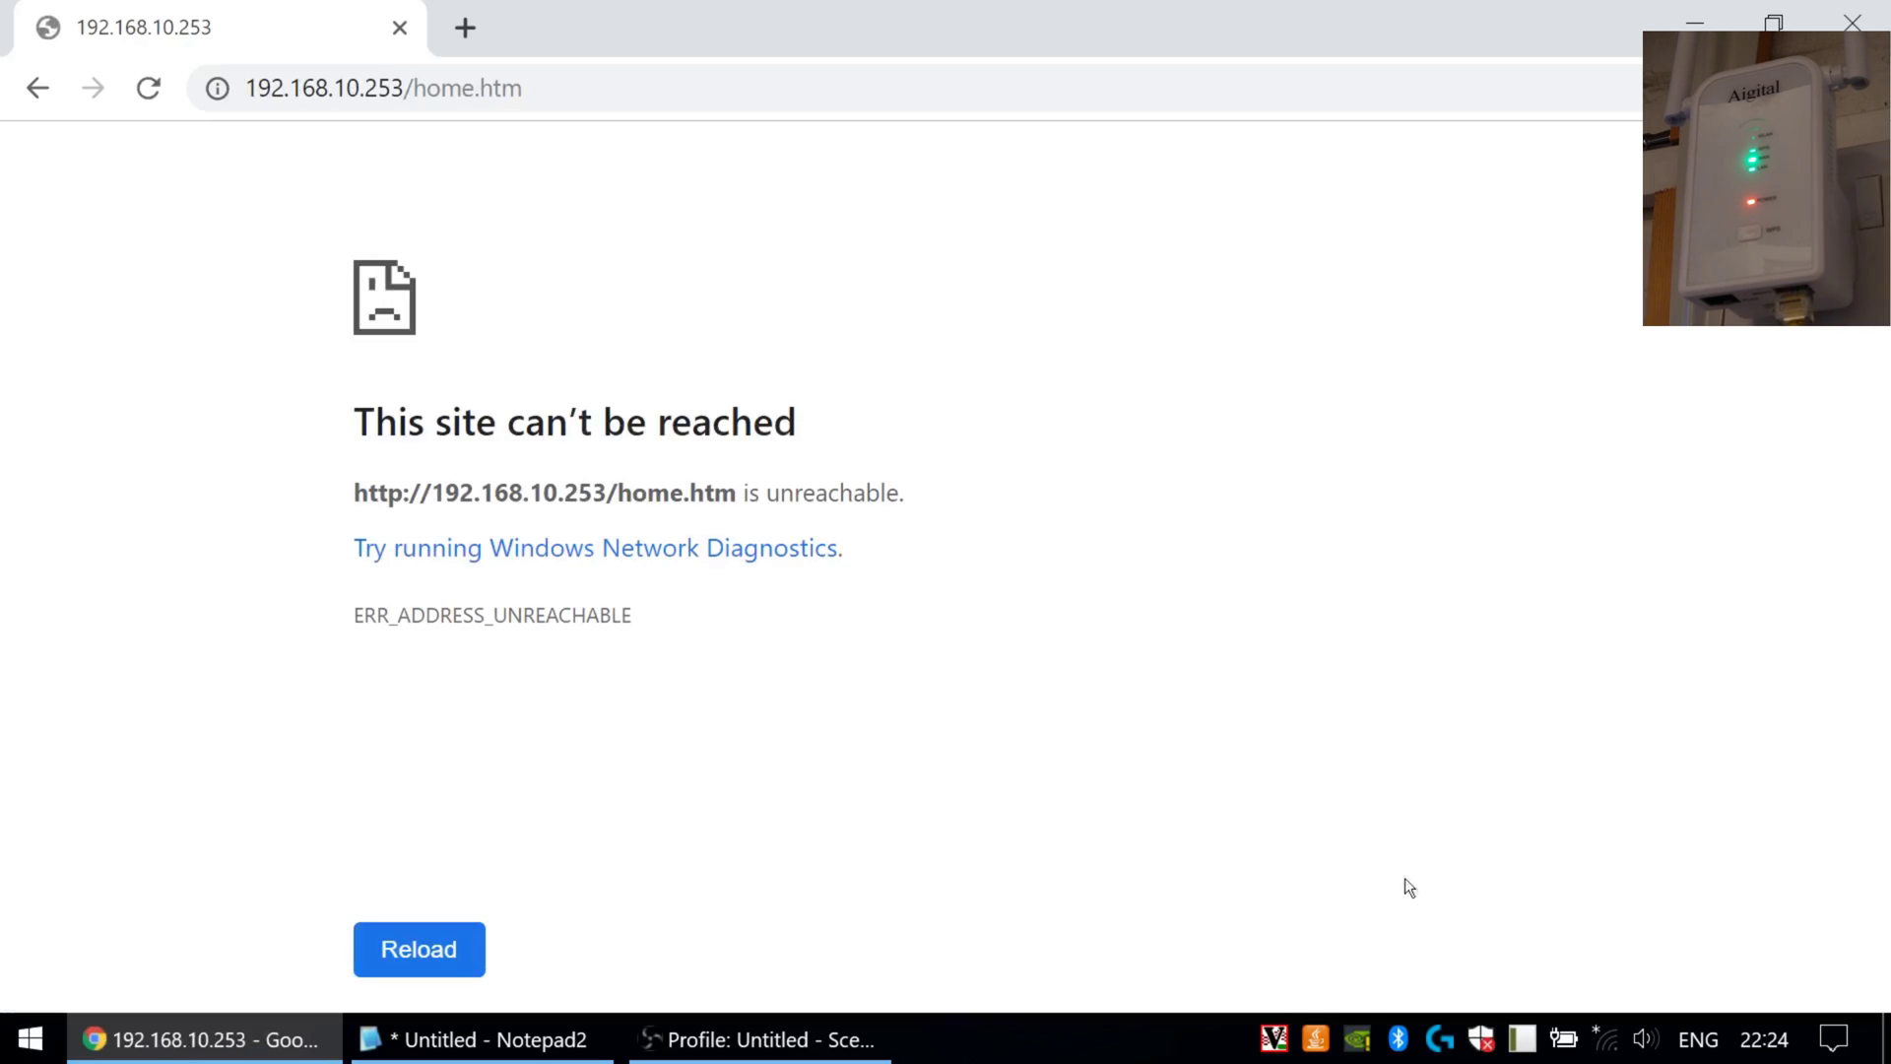
# Once the rebooting router's page is unreachable, bring up the available Wi-Fi networks
pyautogui.click(1606, 1044)
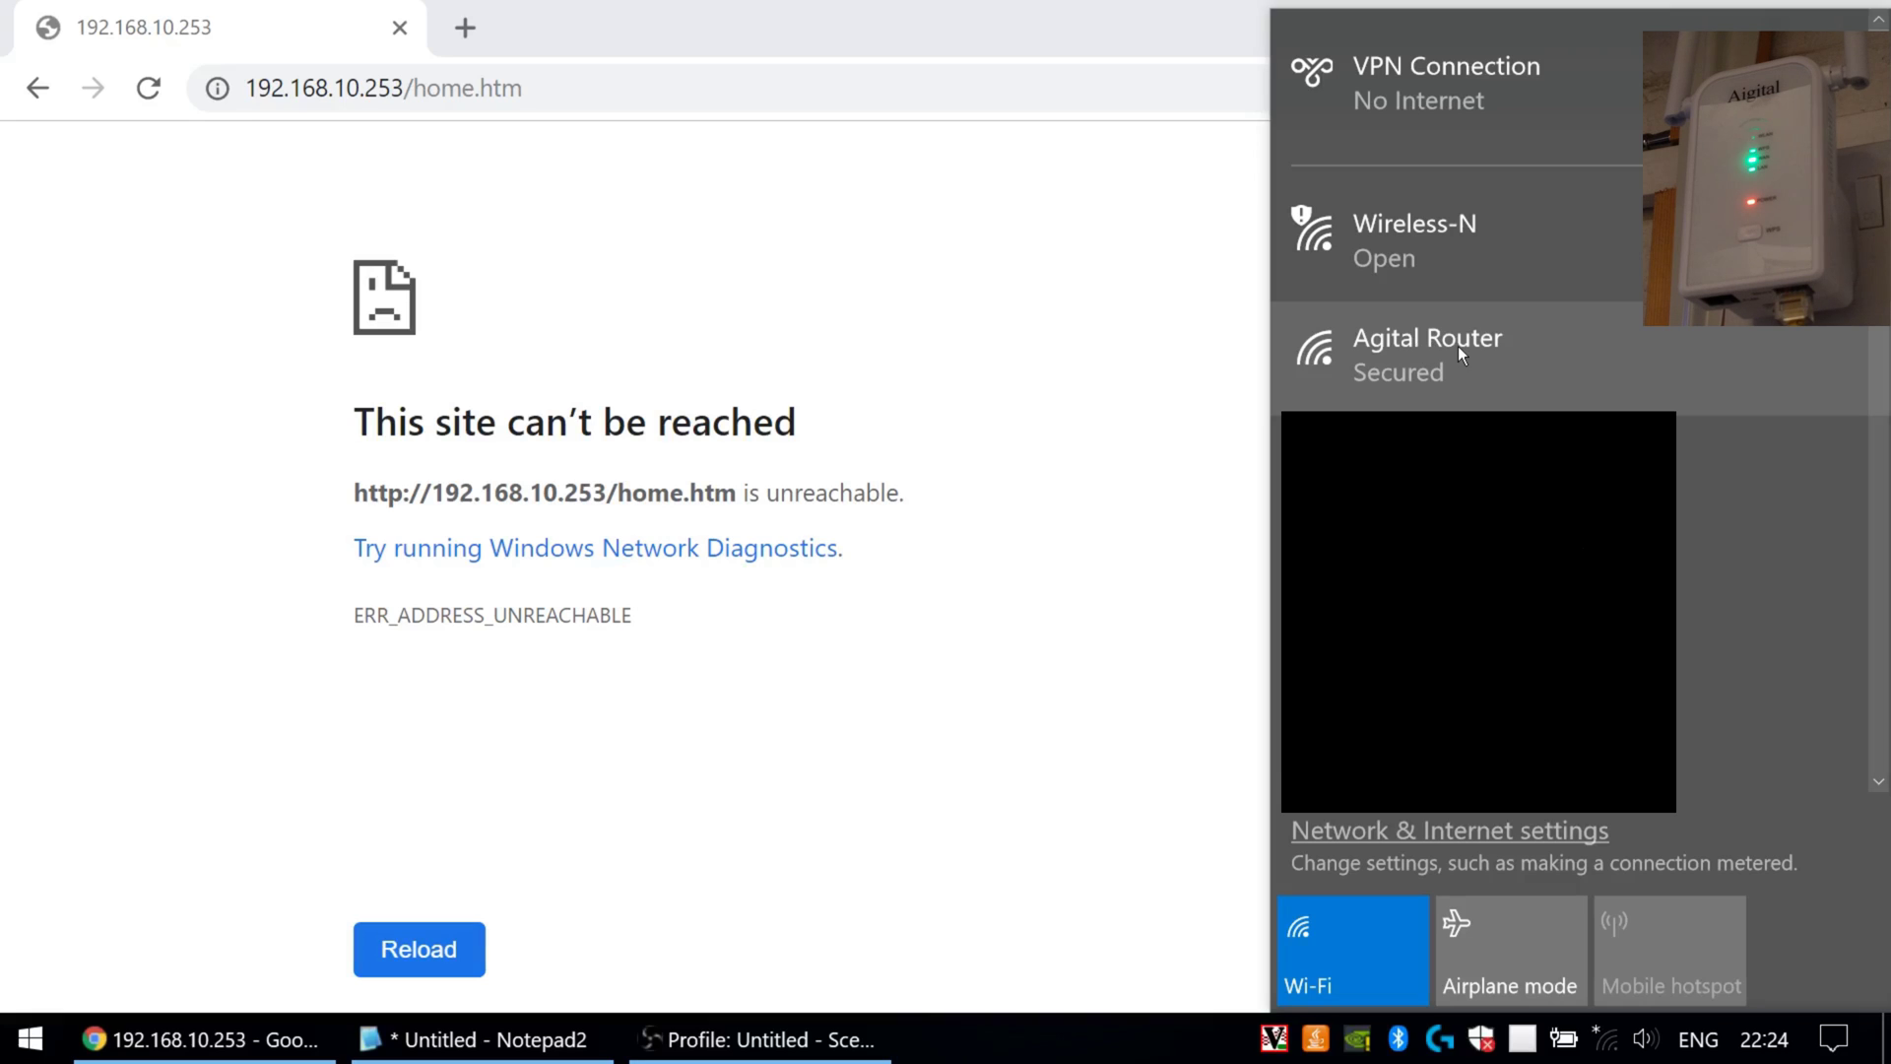
# Join the Agital Router Wi-Fi with its security key, declining PC discoverability
pyautogui.click(1403, 347)
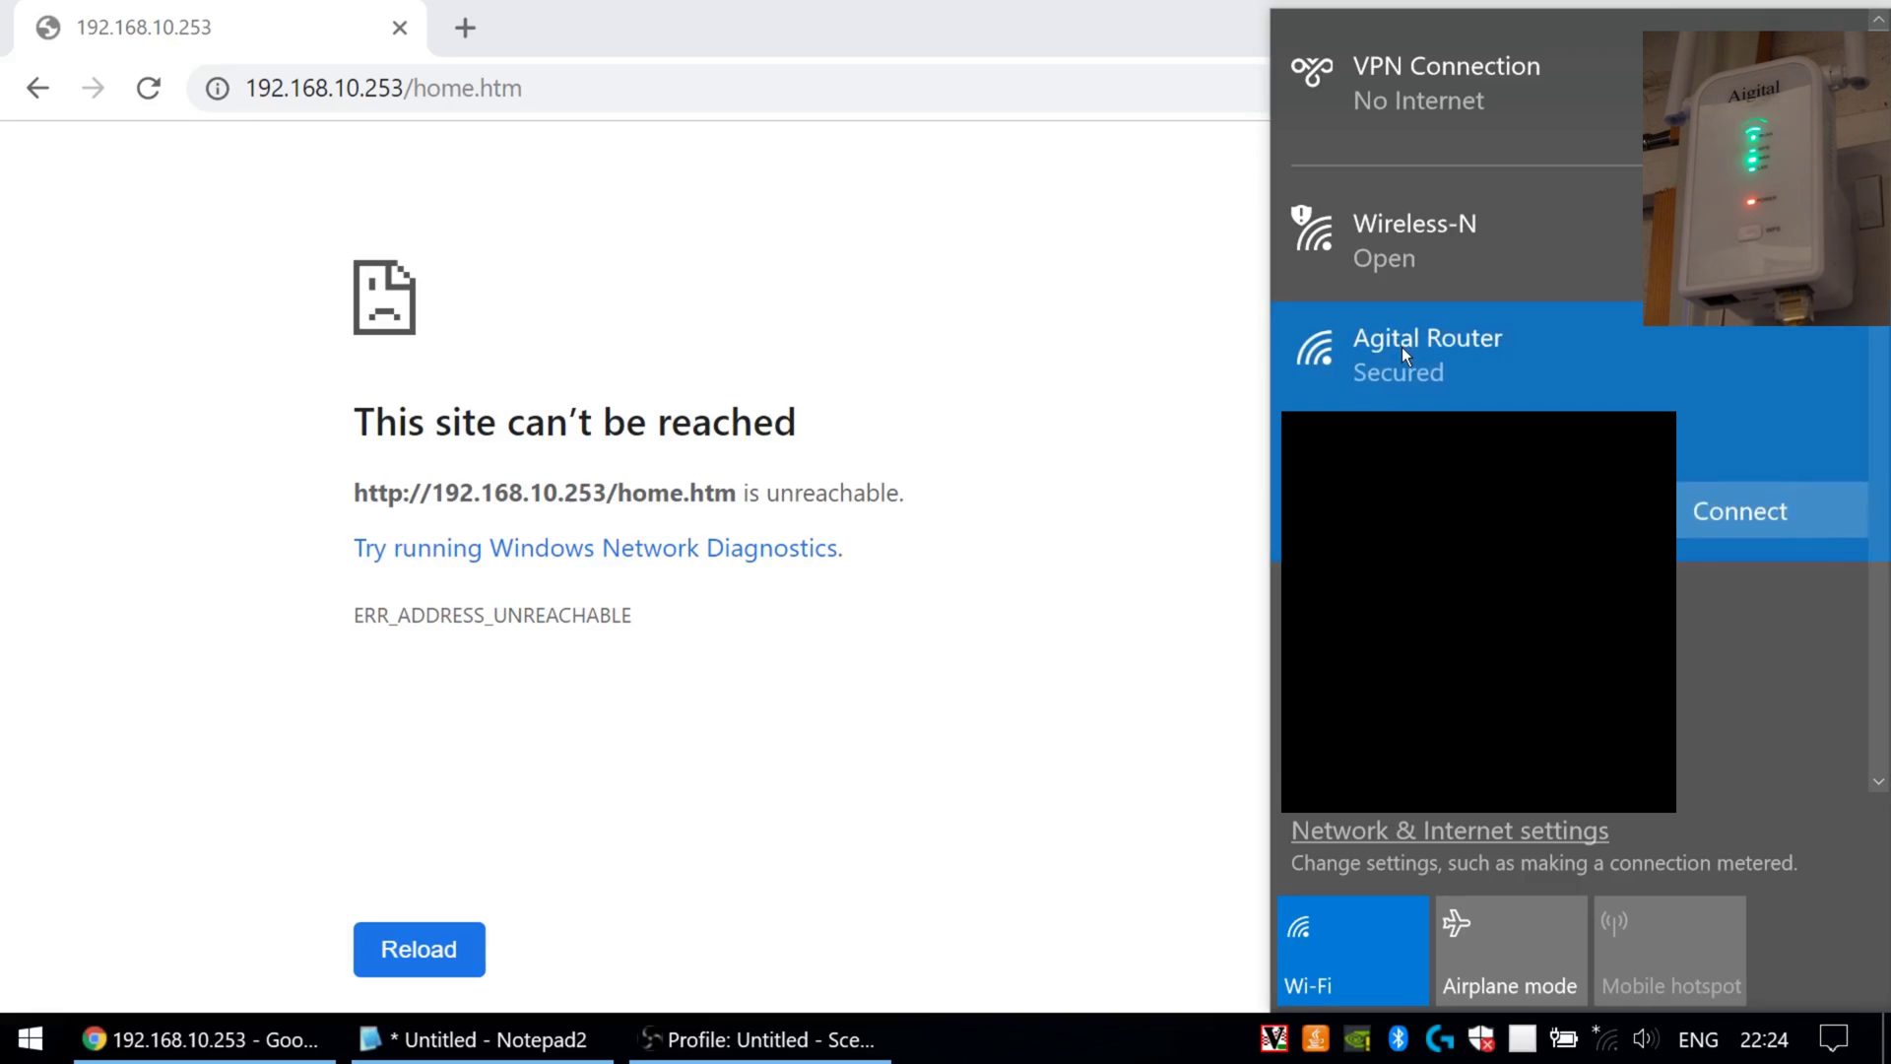
pyautogui.click(1753, 511)
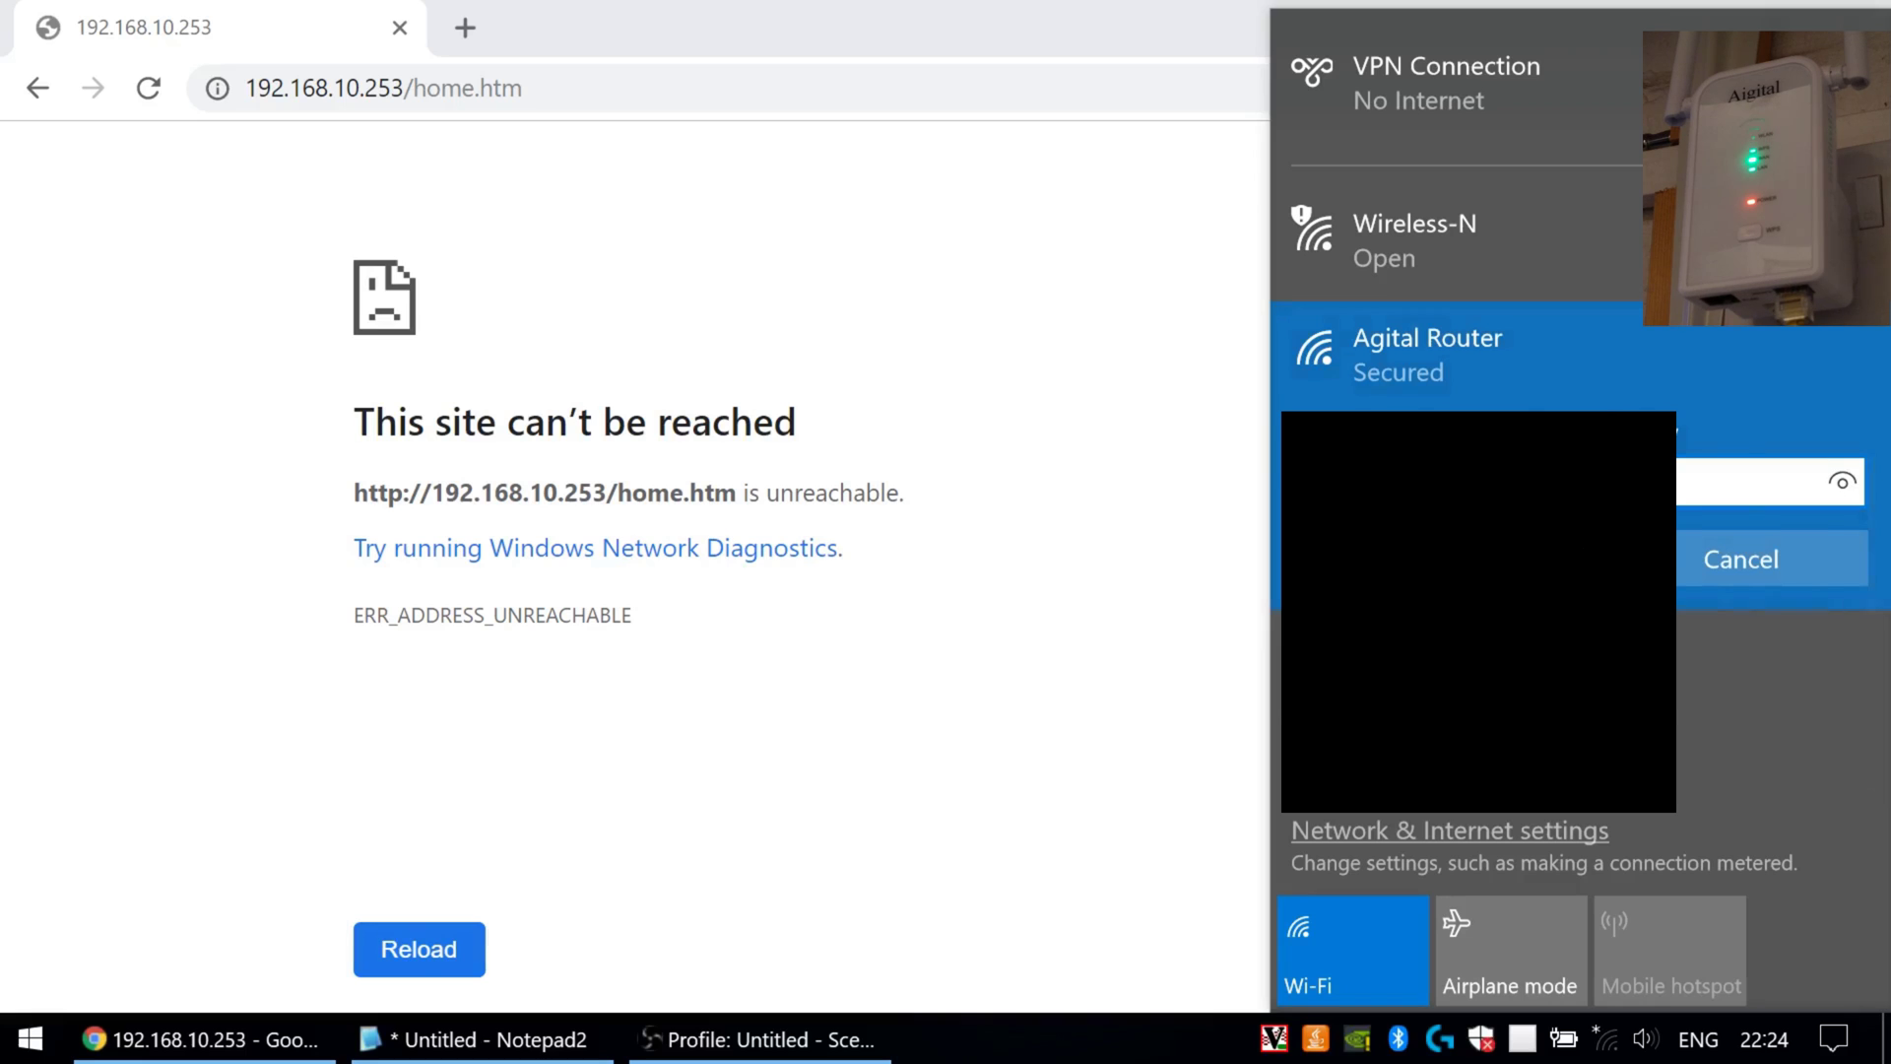
pyautogui.click(1692, 660)
pyautogui.click(1187, 594)
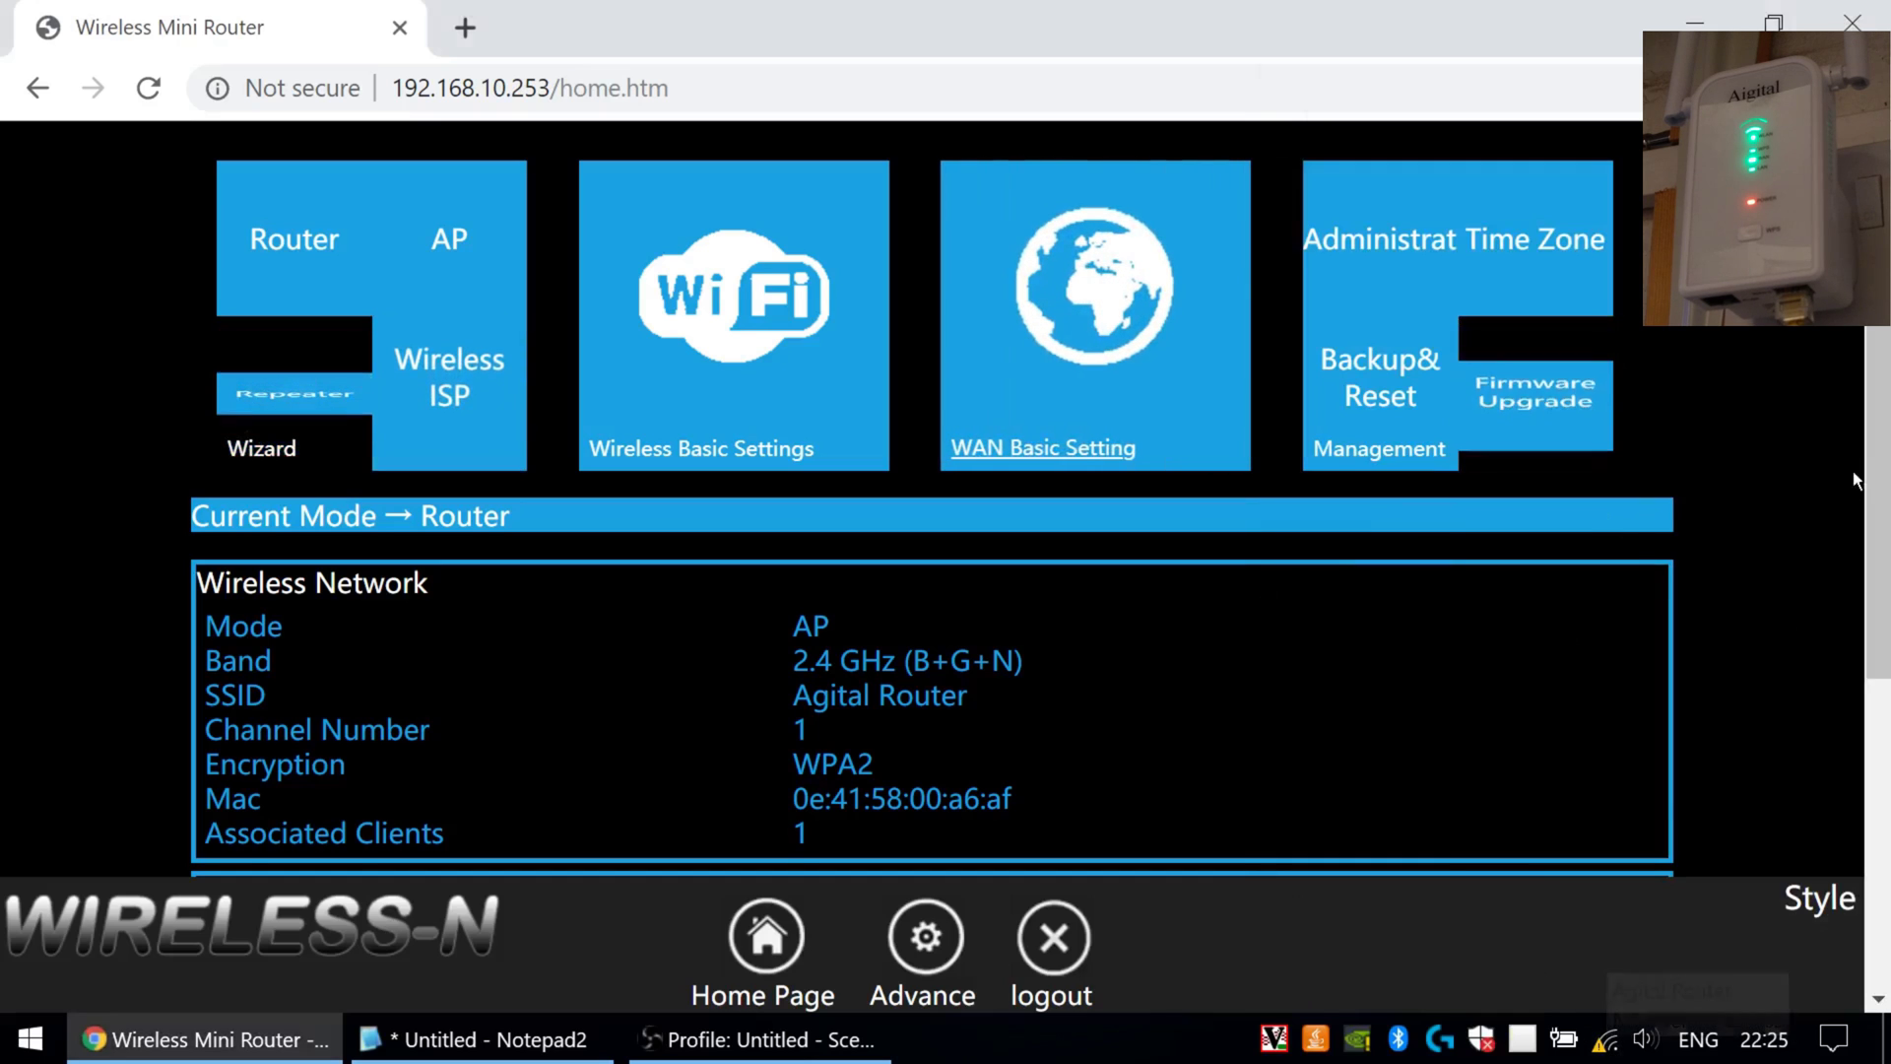
pyautogui.scroll(-3, 1851, 532)
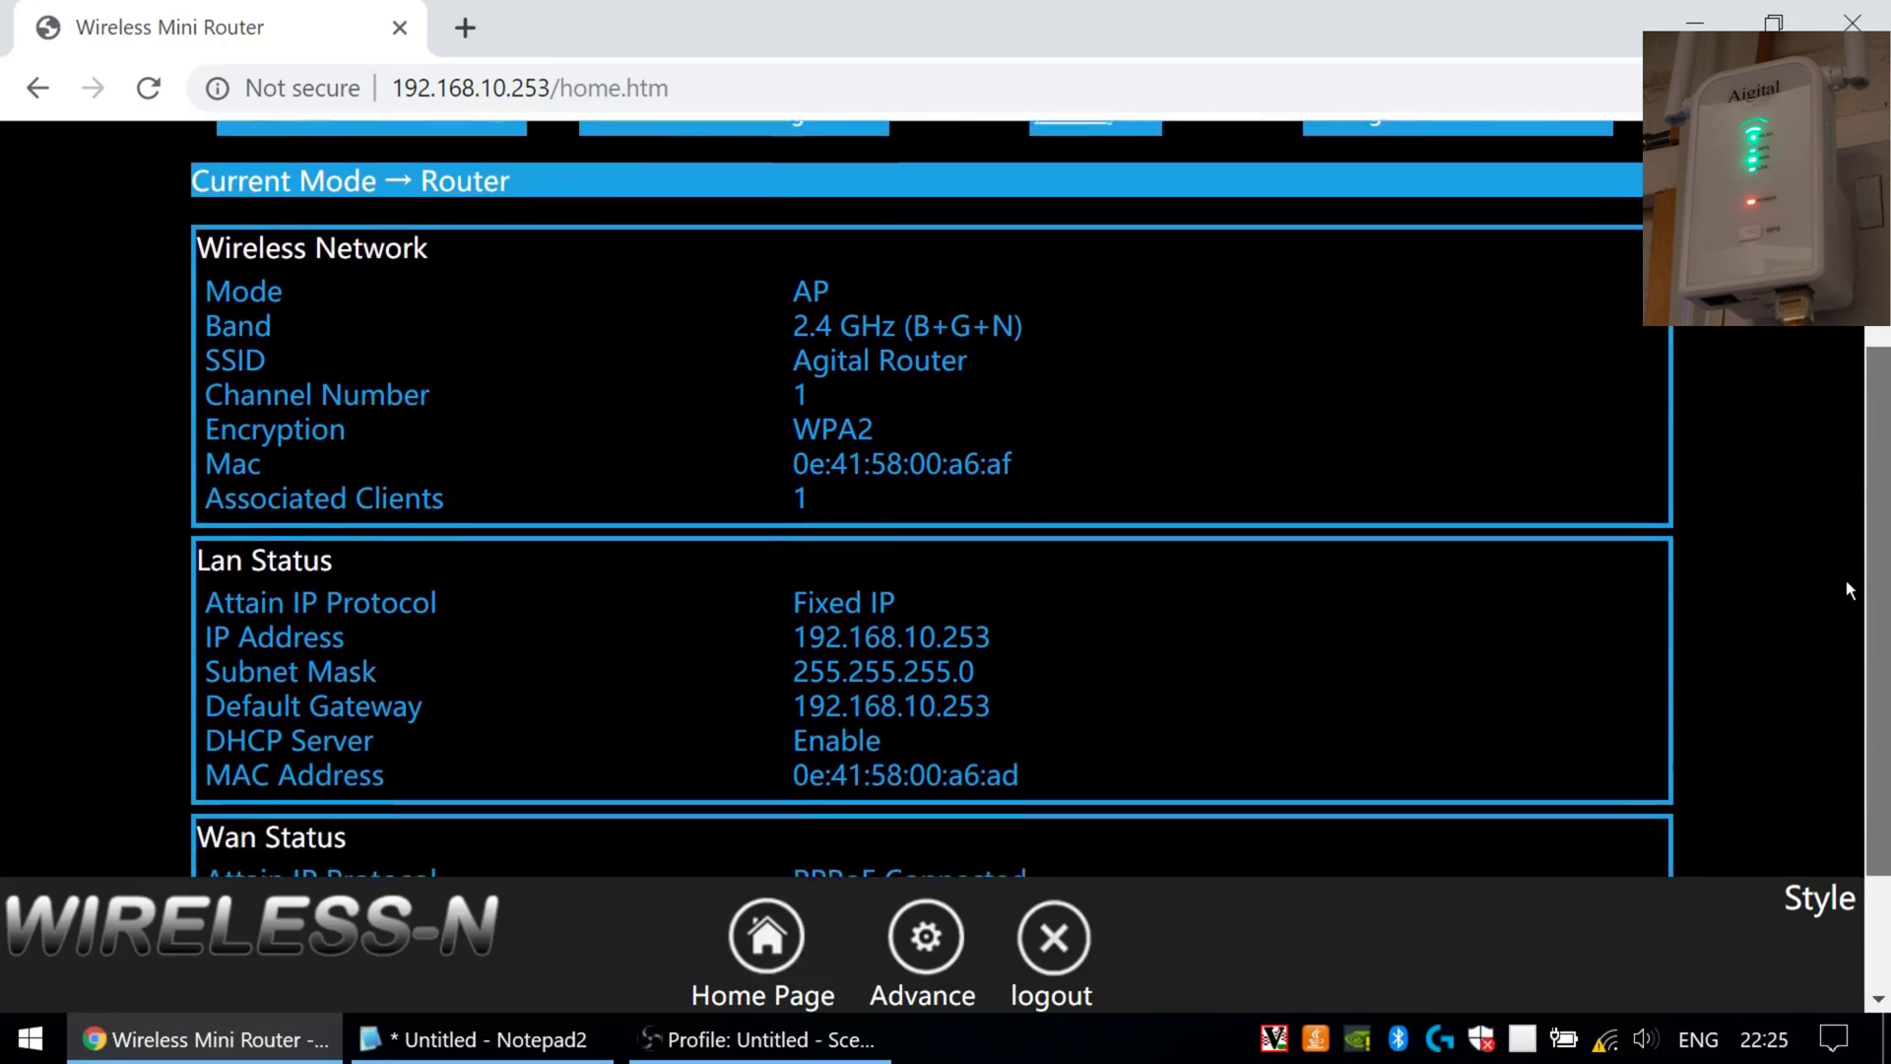
pyautogui.scroll(-2, 1842, 591)
pyautogui.doubleClick(315, 651)
pyautogui.moveTo(995, 694); pyautogui.dragTo(824, 695)
pyautogui.click(825, 694)
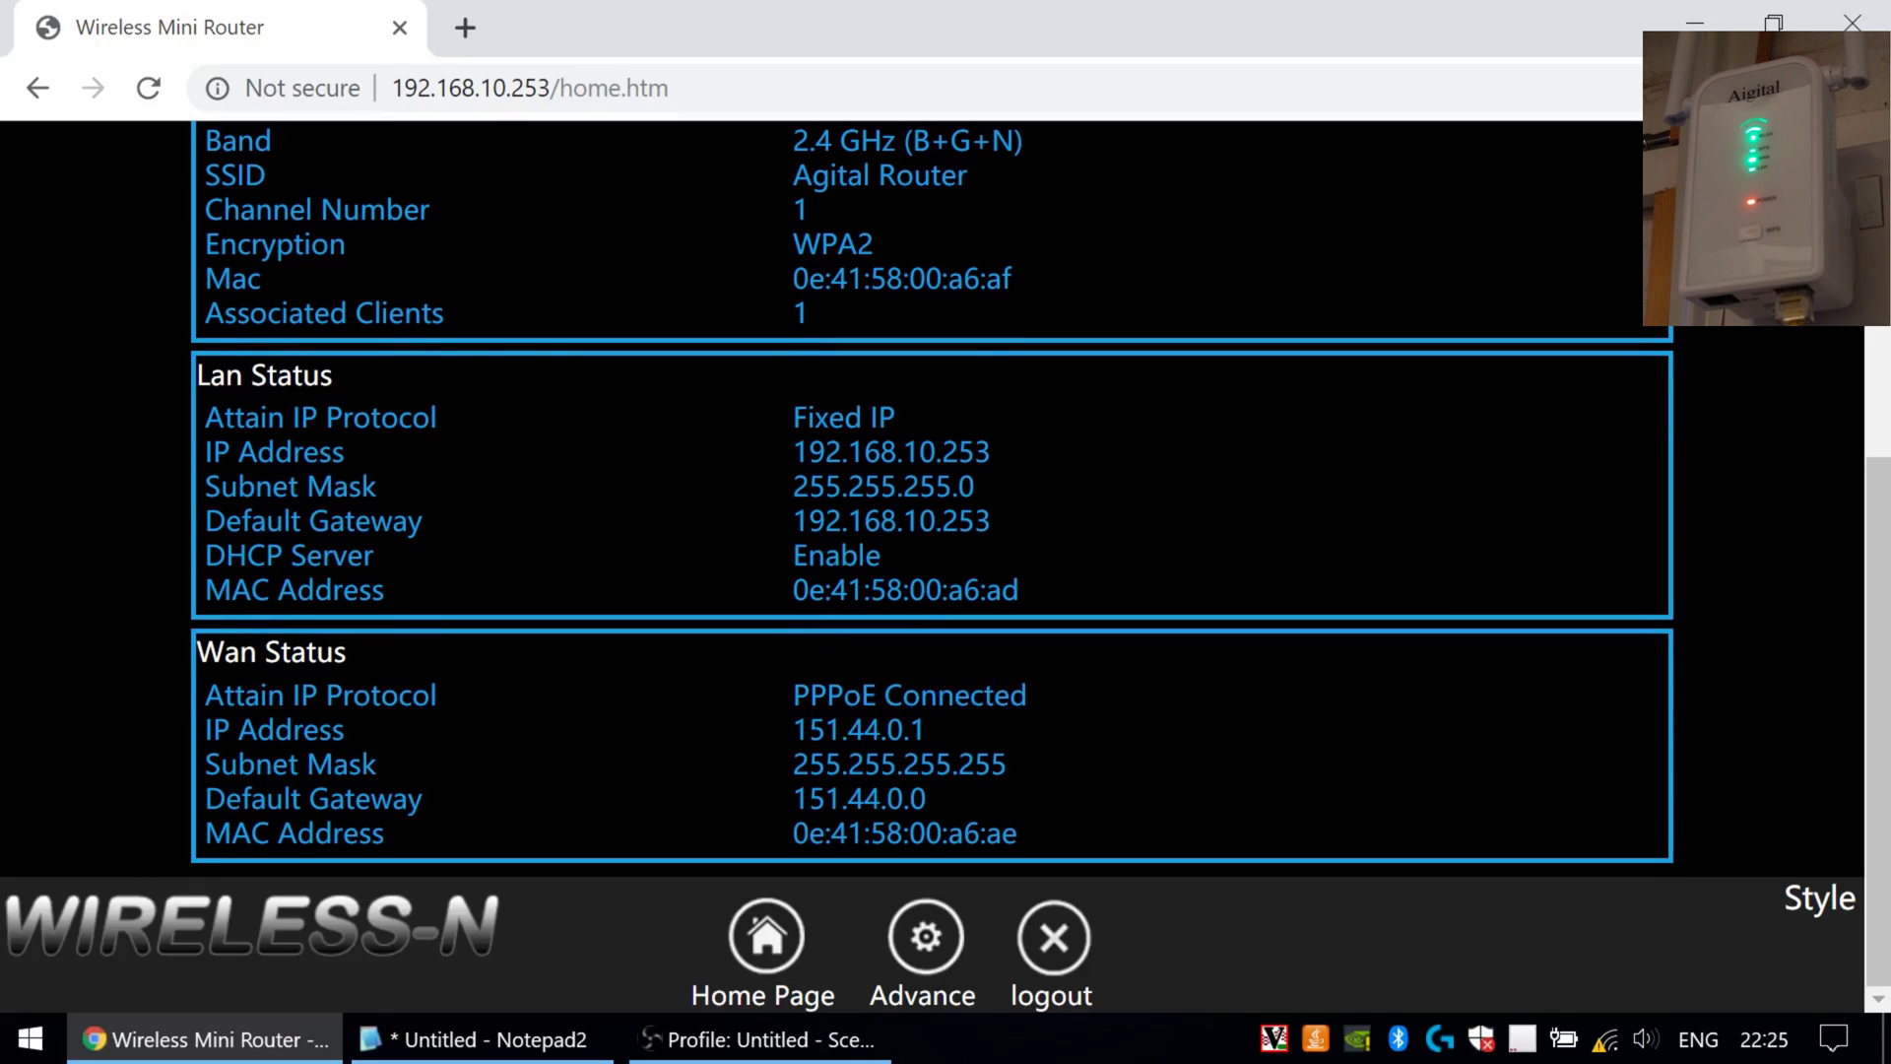
pyautogui.moveTo(276, 730); pyautogui.dragTo(888, 729)
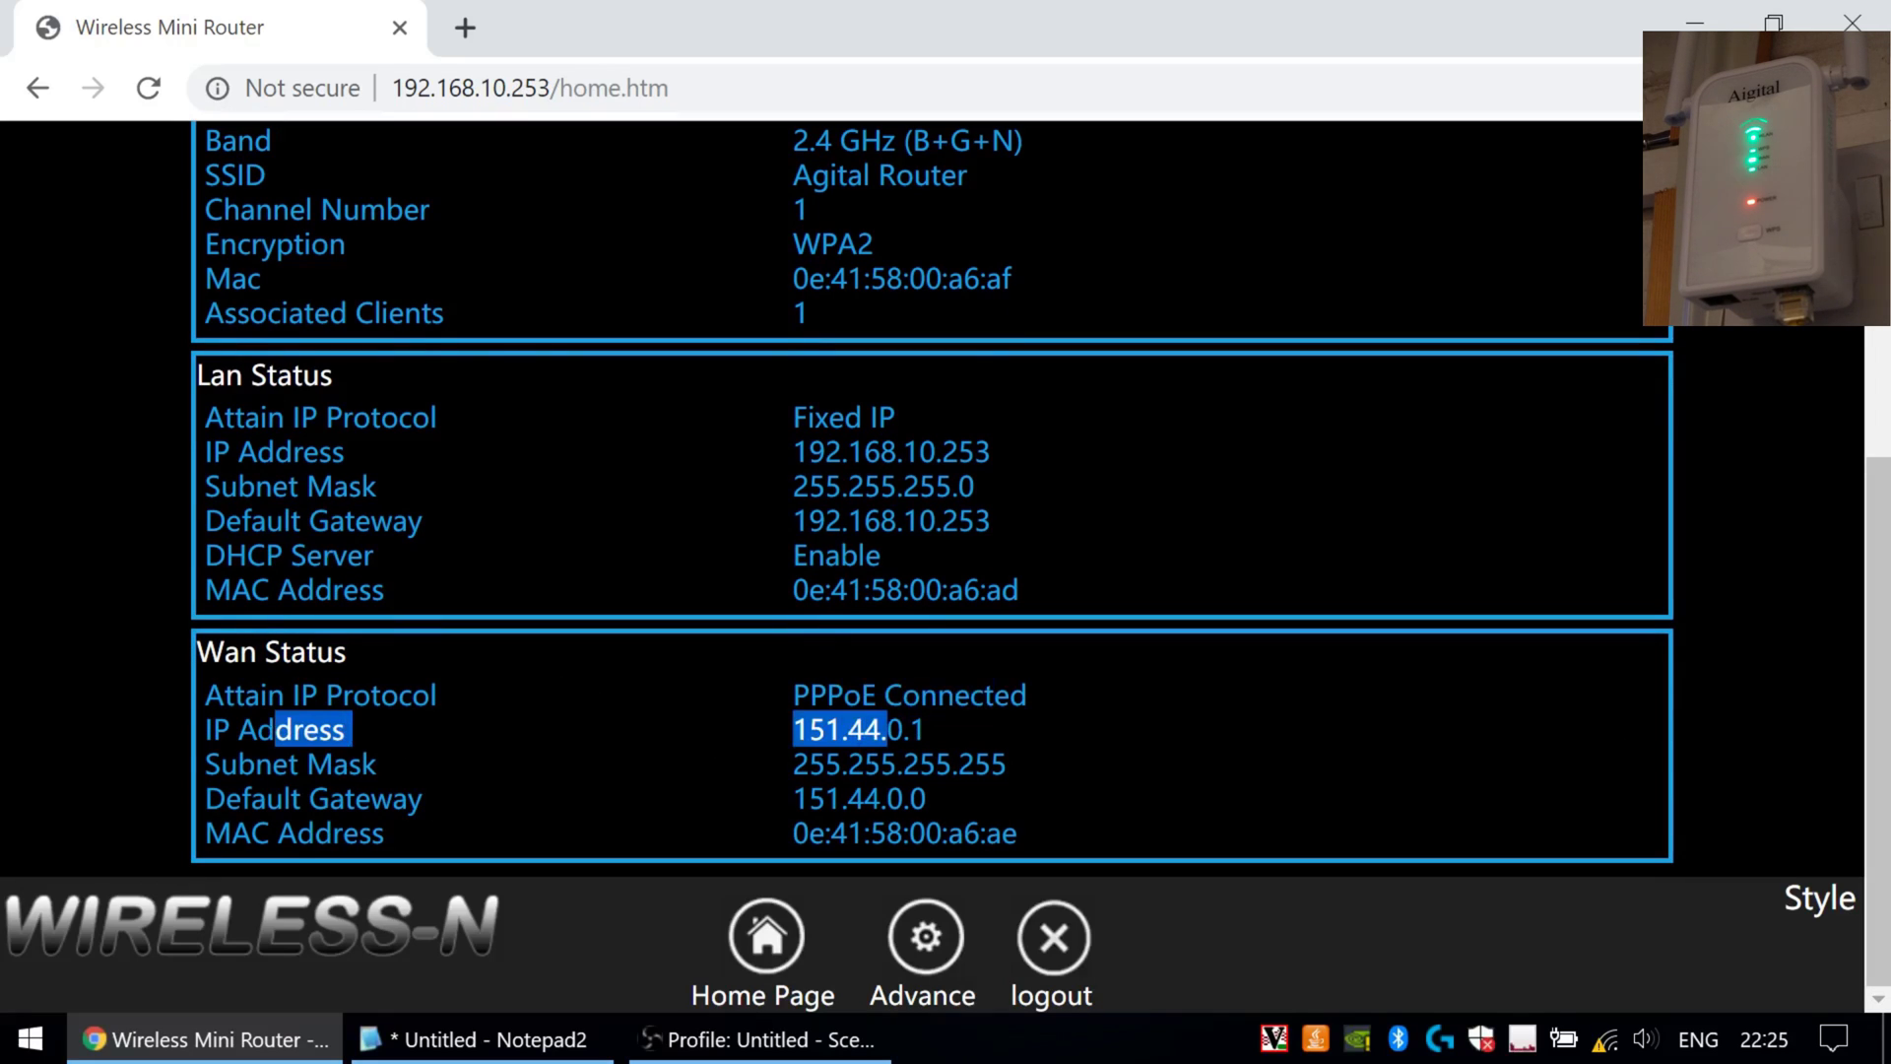
pyautogui.moveTo(1850, 729); pyautogui.dragTo(1852, 474)
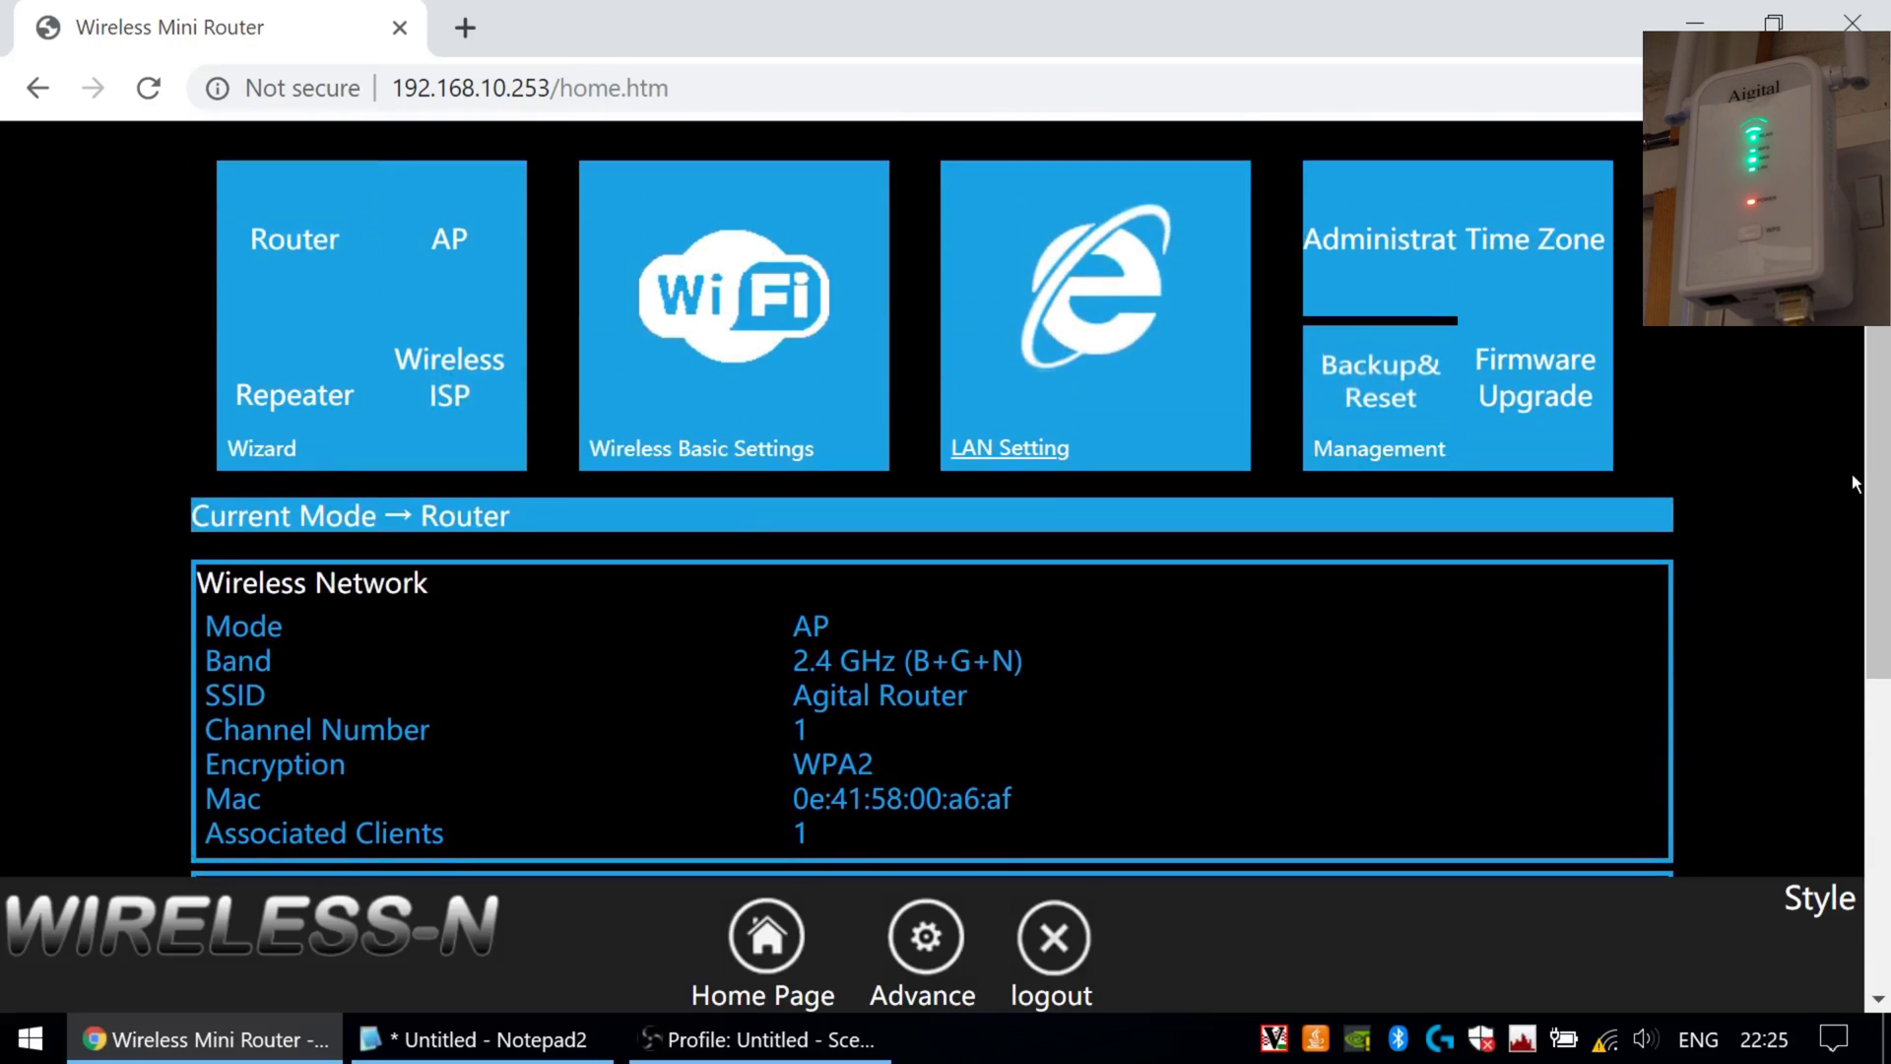